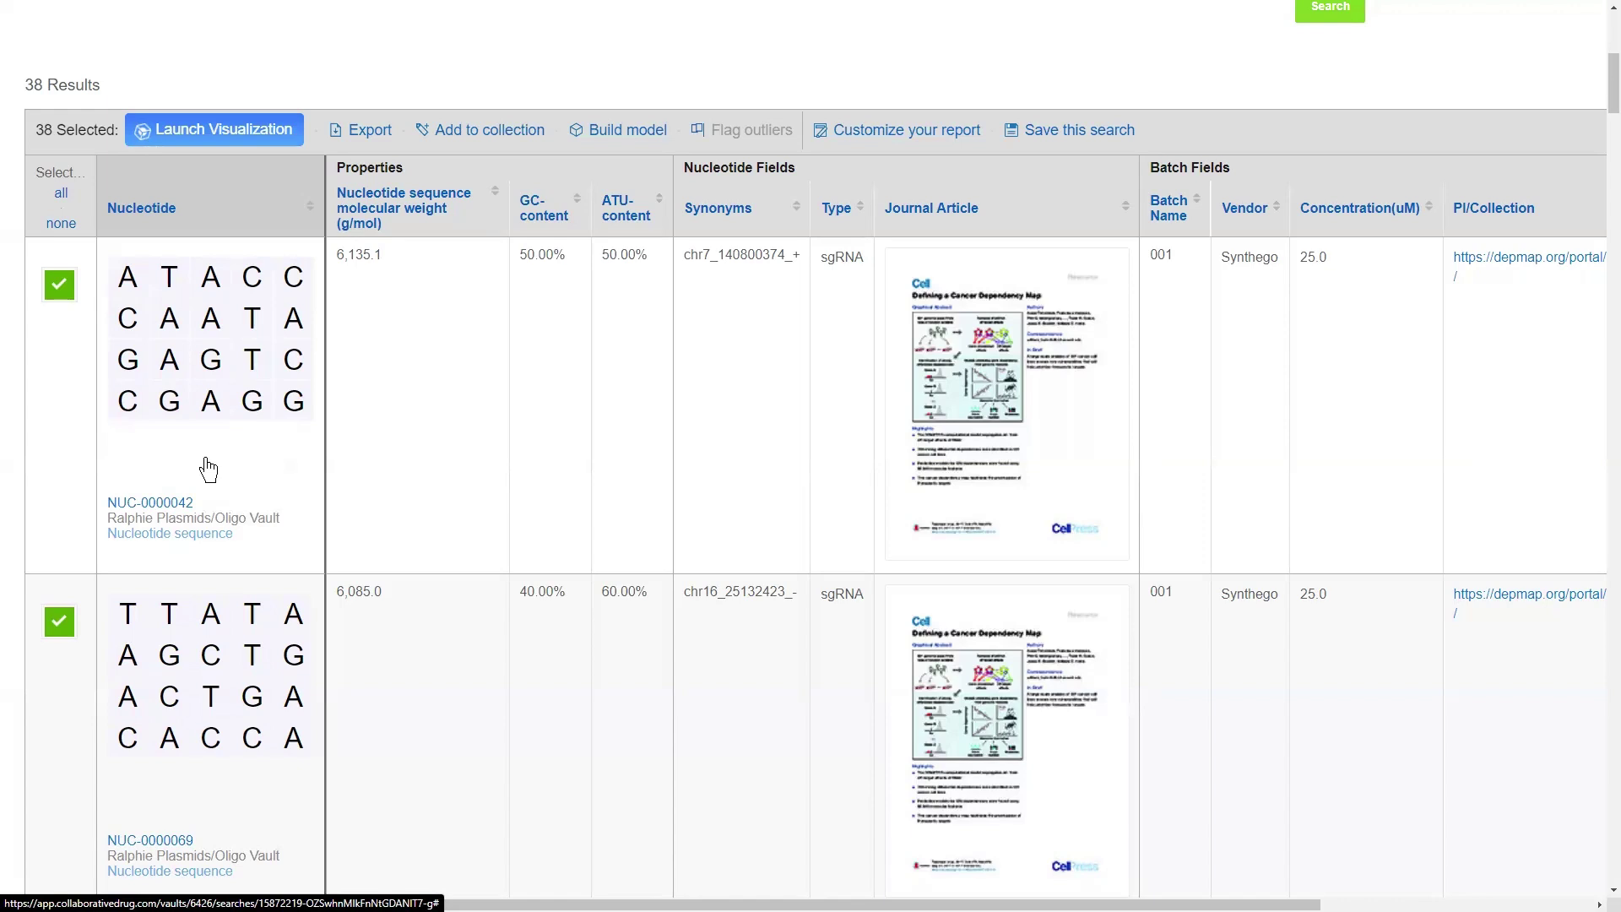
Choose the nucleotide fields to include in the Customize your report form
click(147, 508)
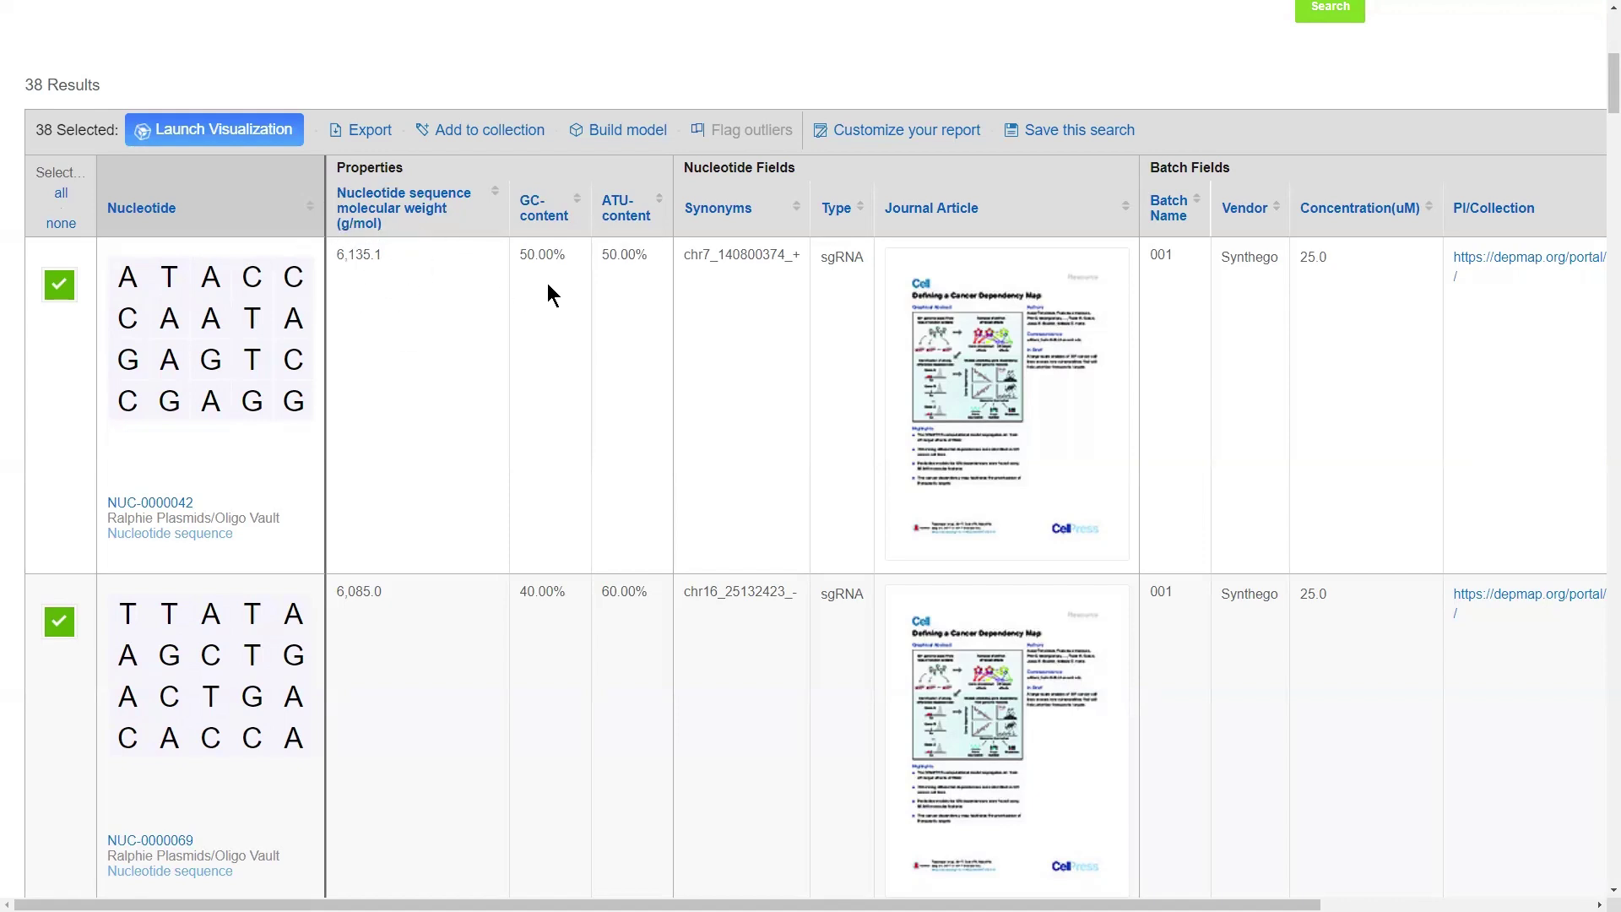
scroll(547, 285, right, 5)
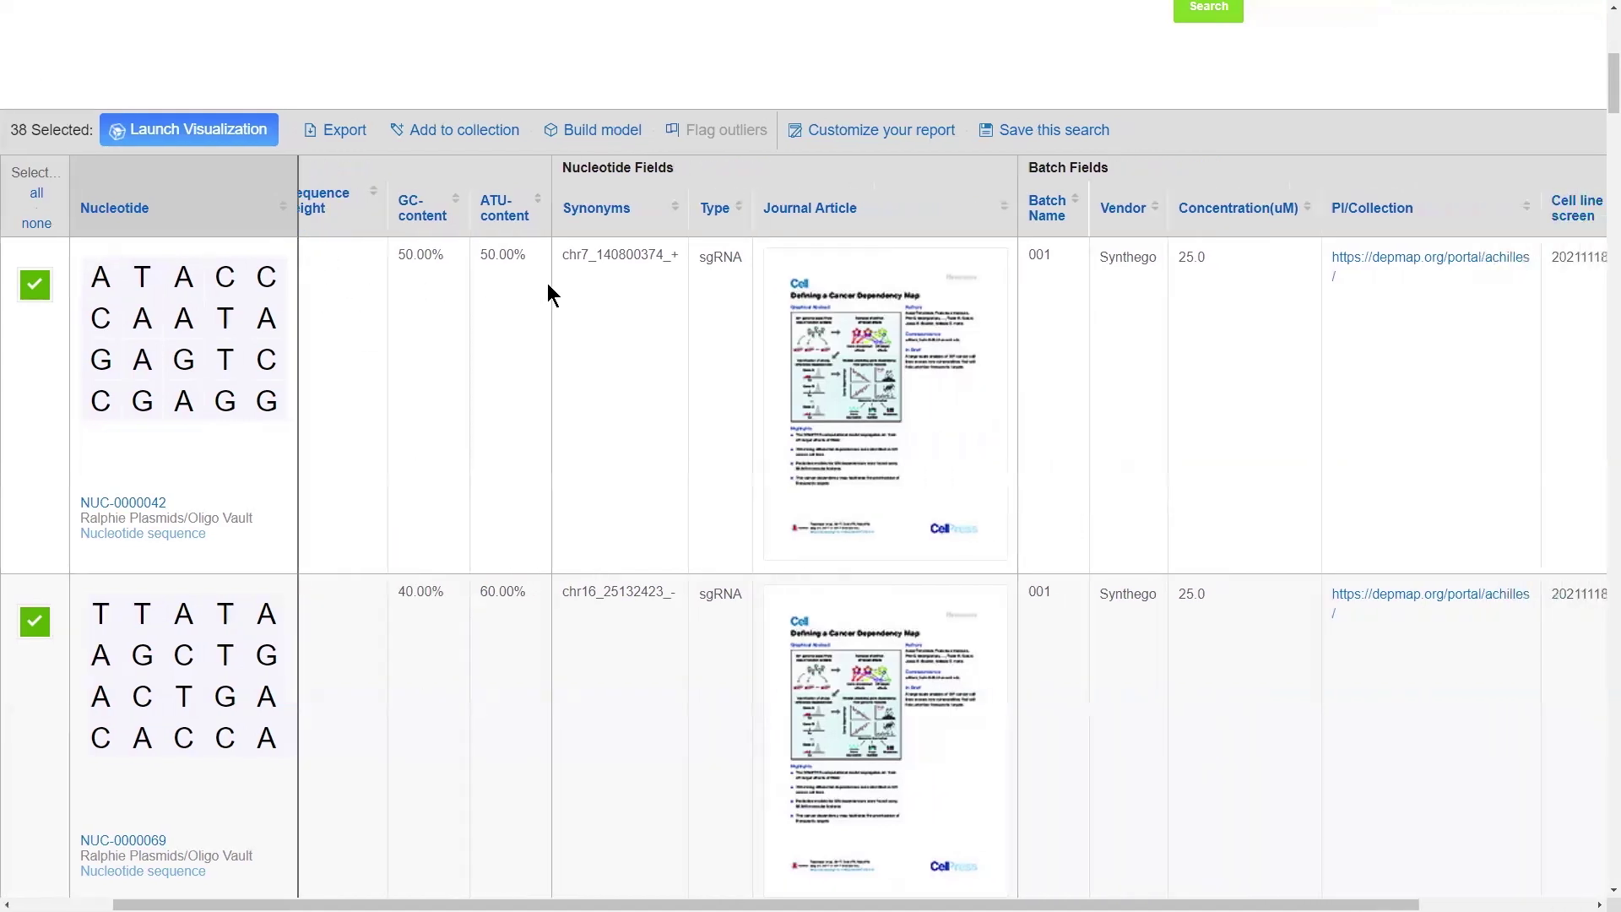
scroll(548, 292, right, 3)
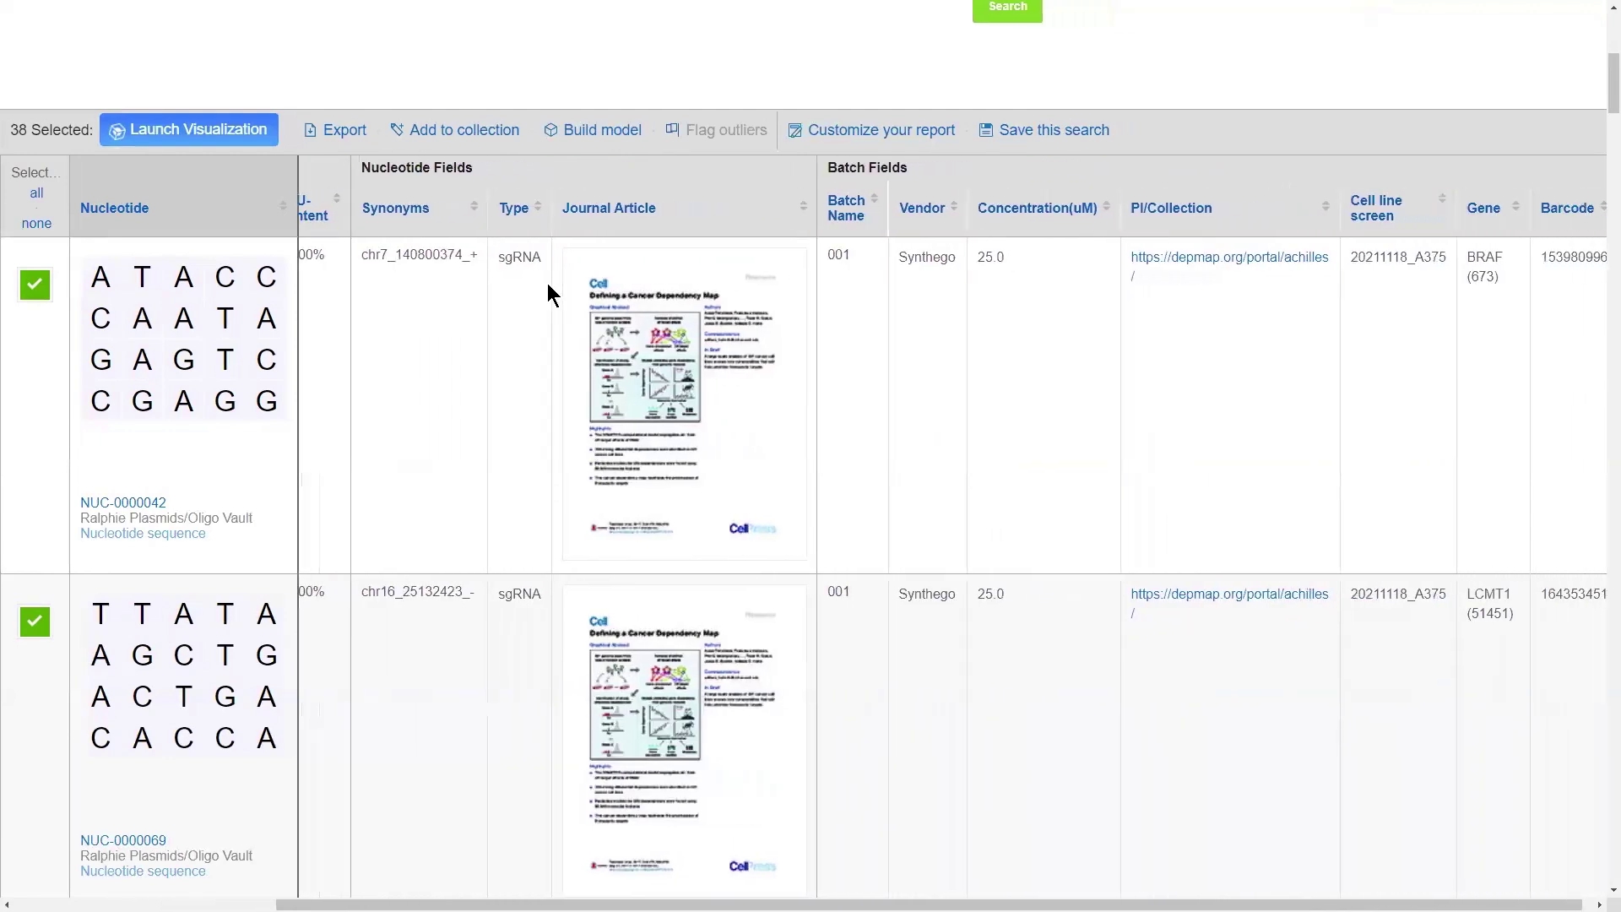
click(456, 169)
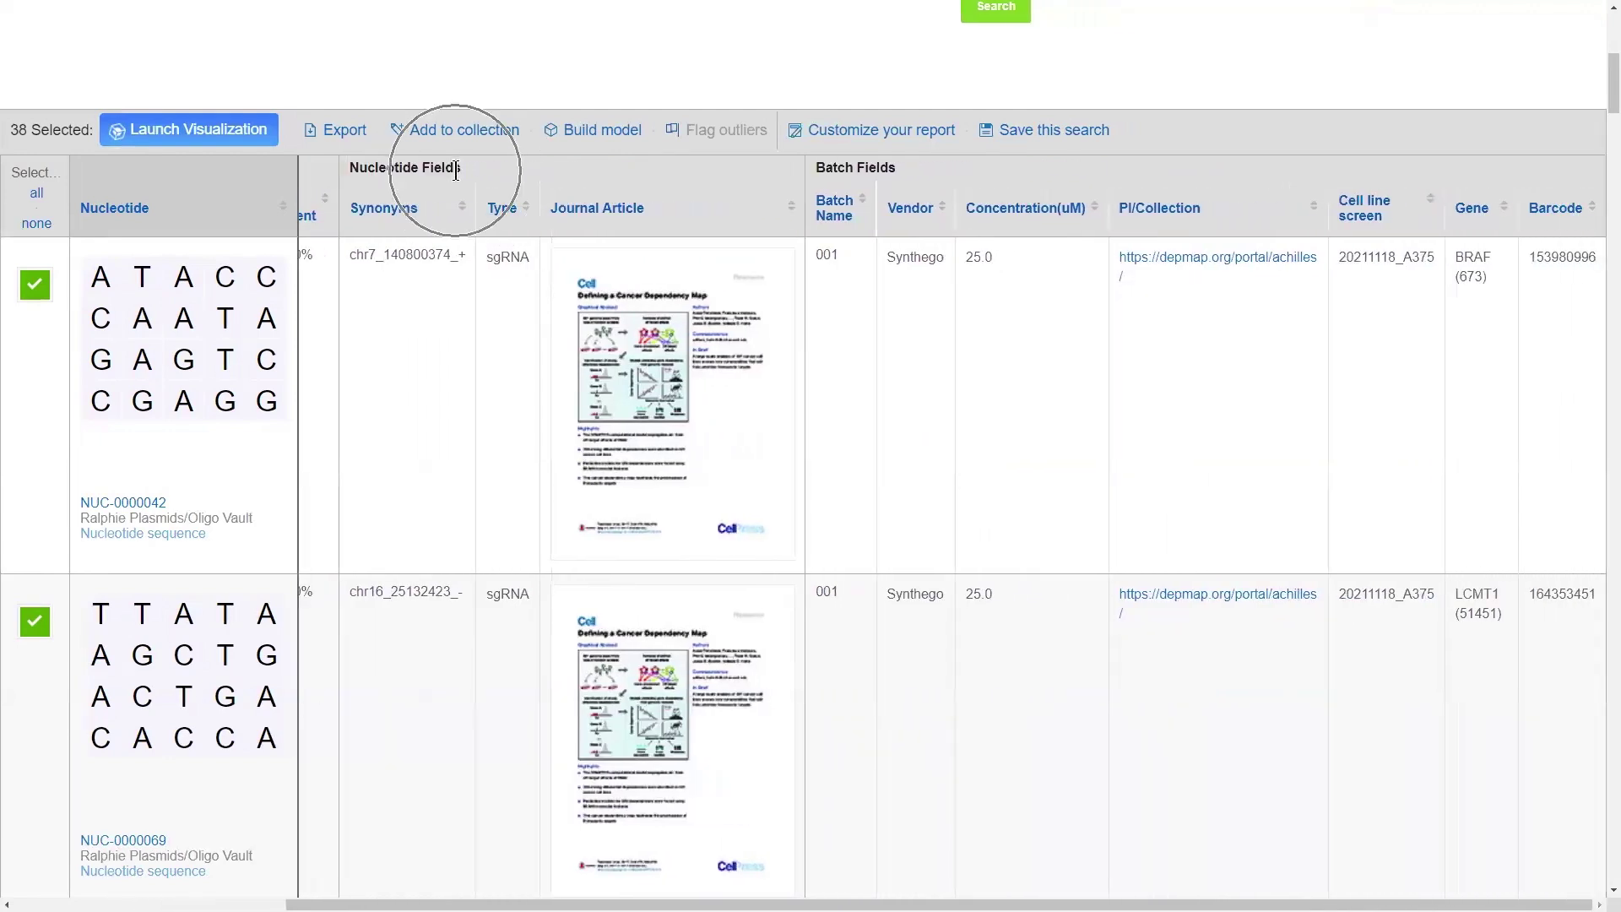
click(952, 171)
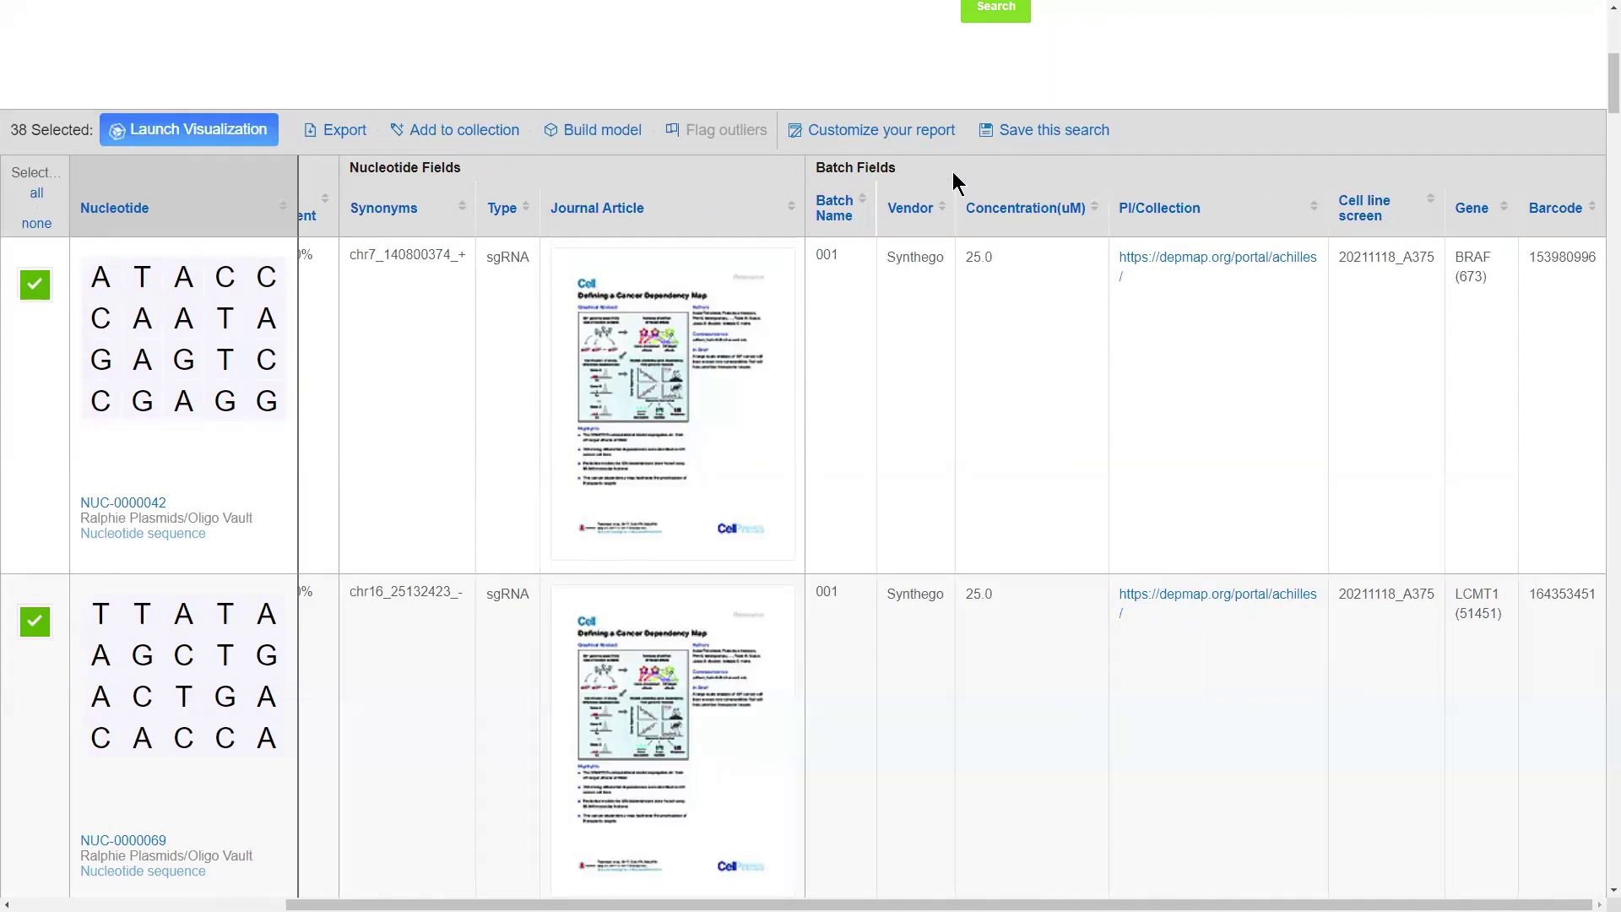
click(407, 250)
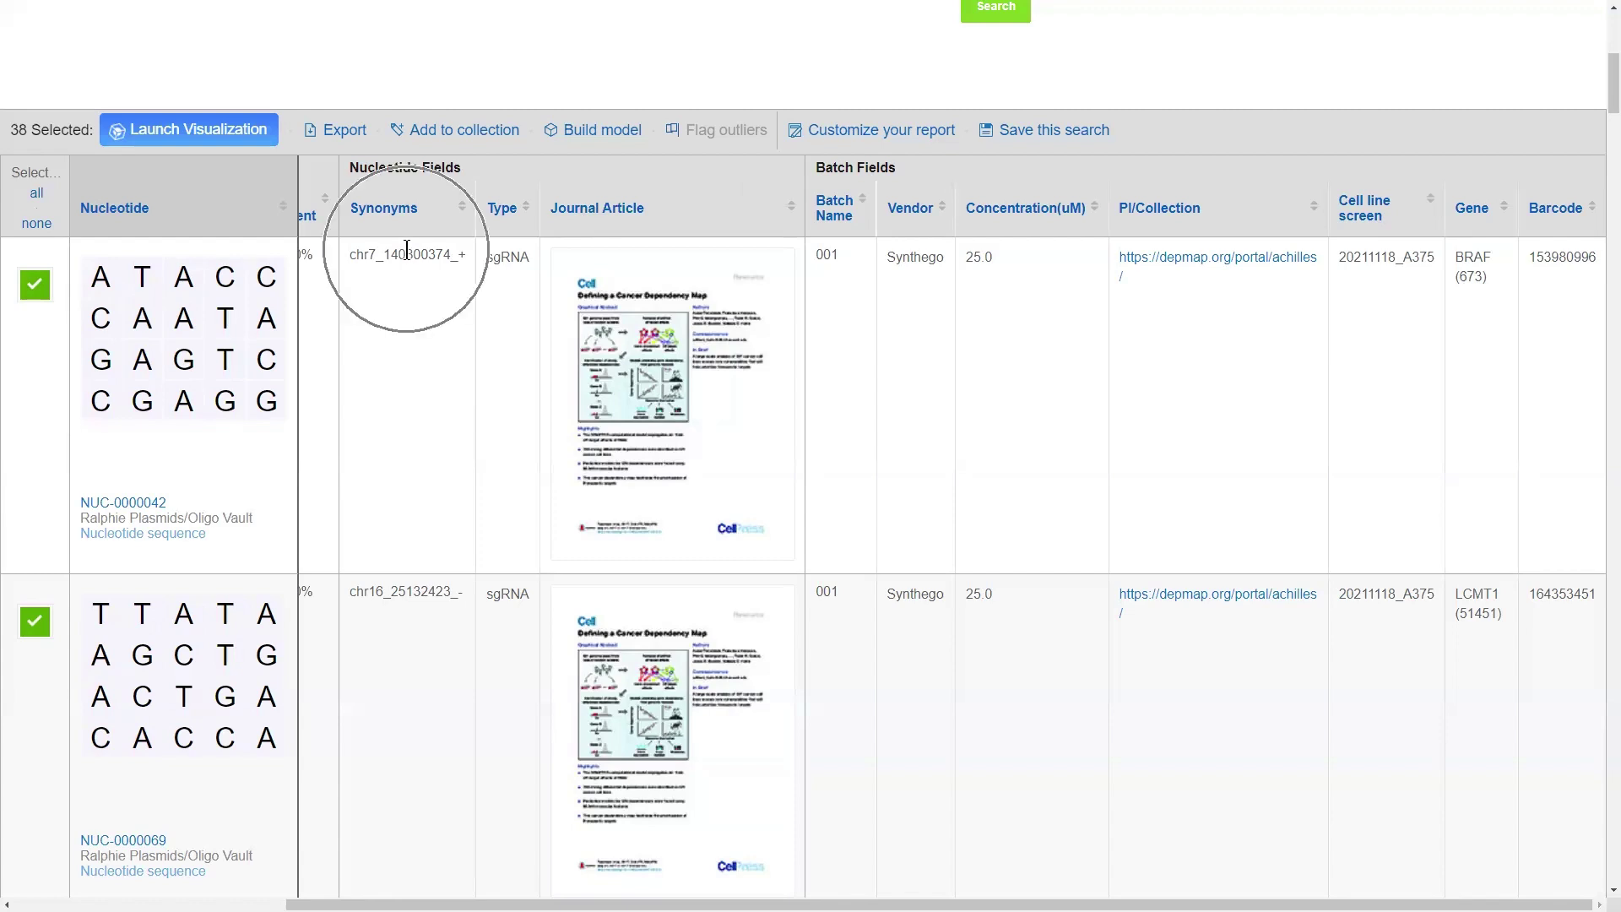
click(516, 263)
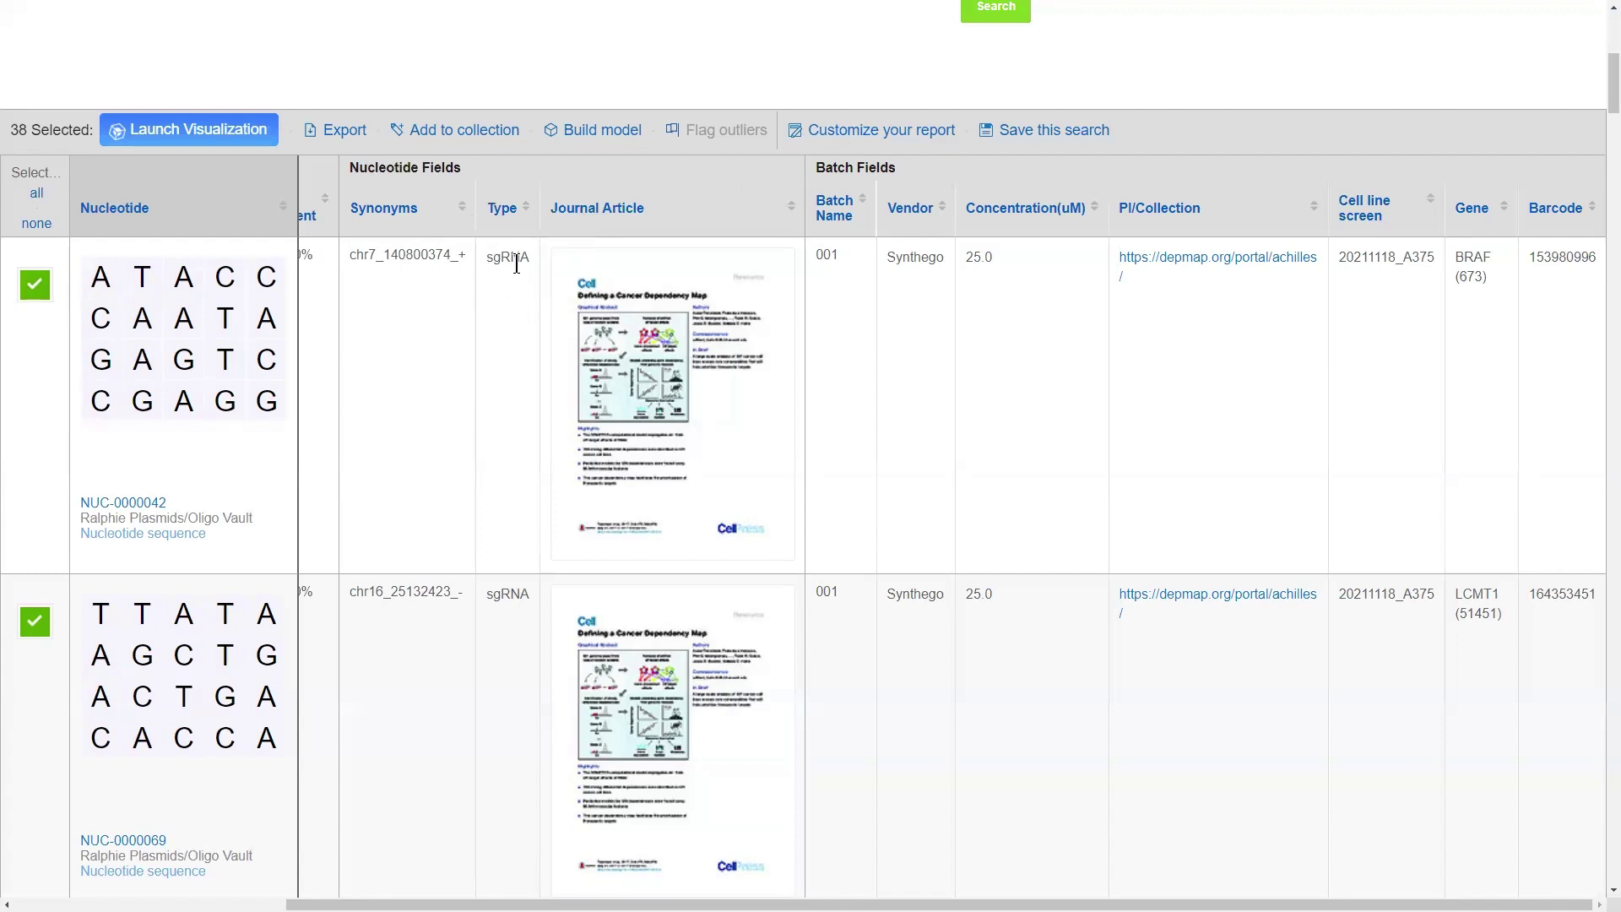
click(625, 297)
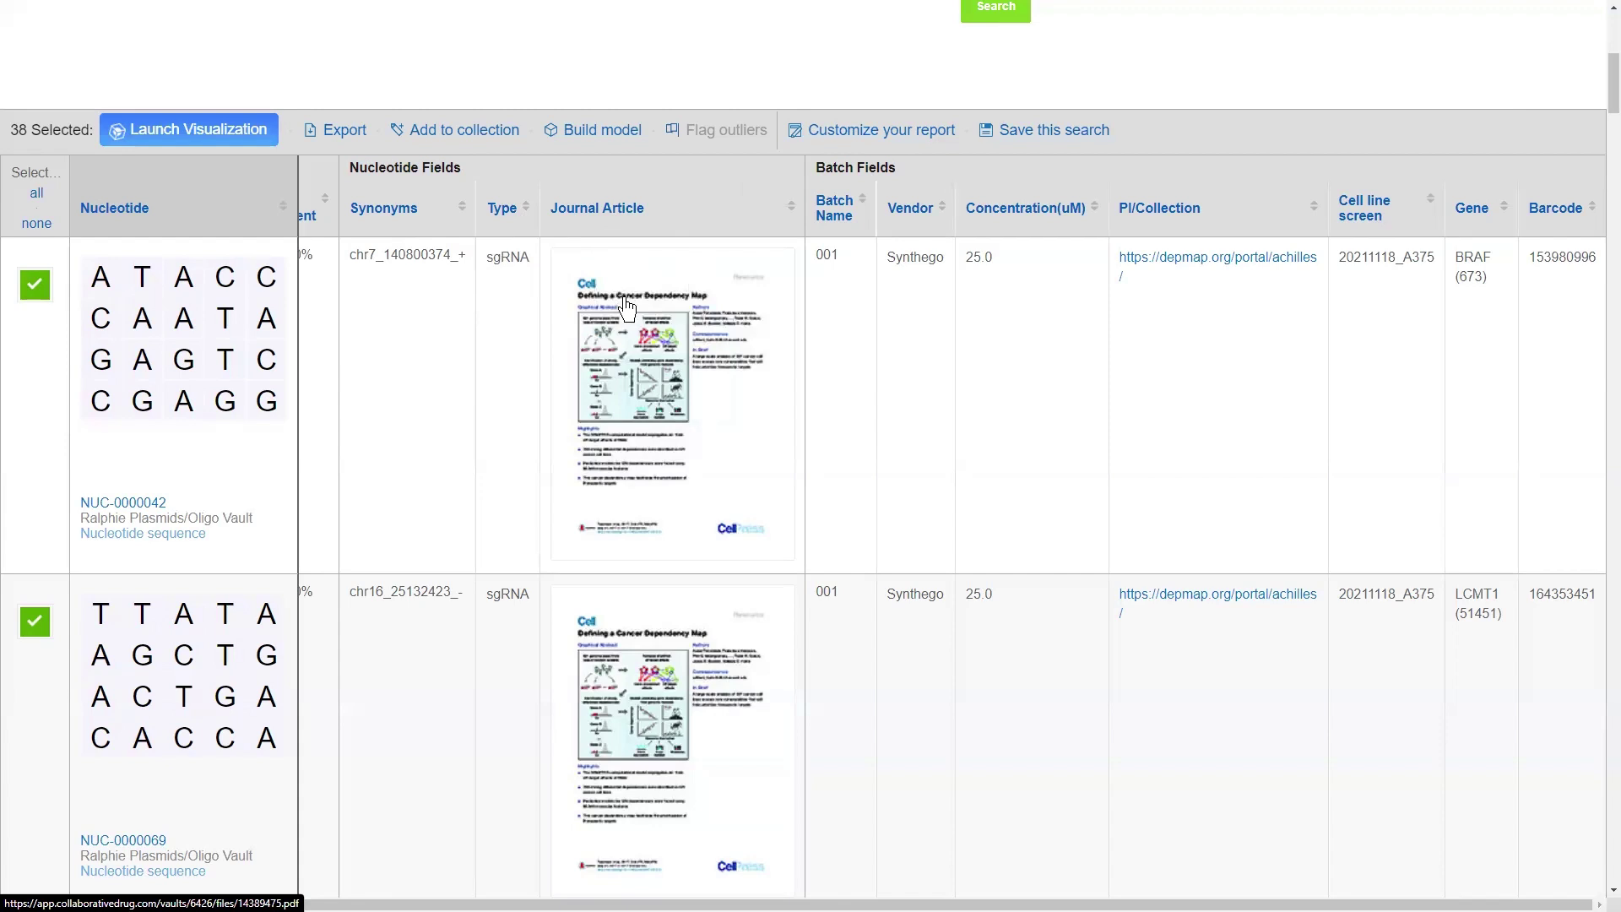
click(1194, 262)
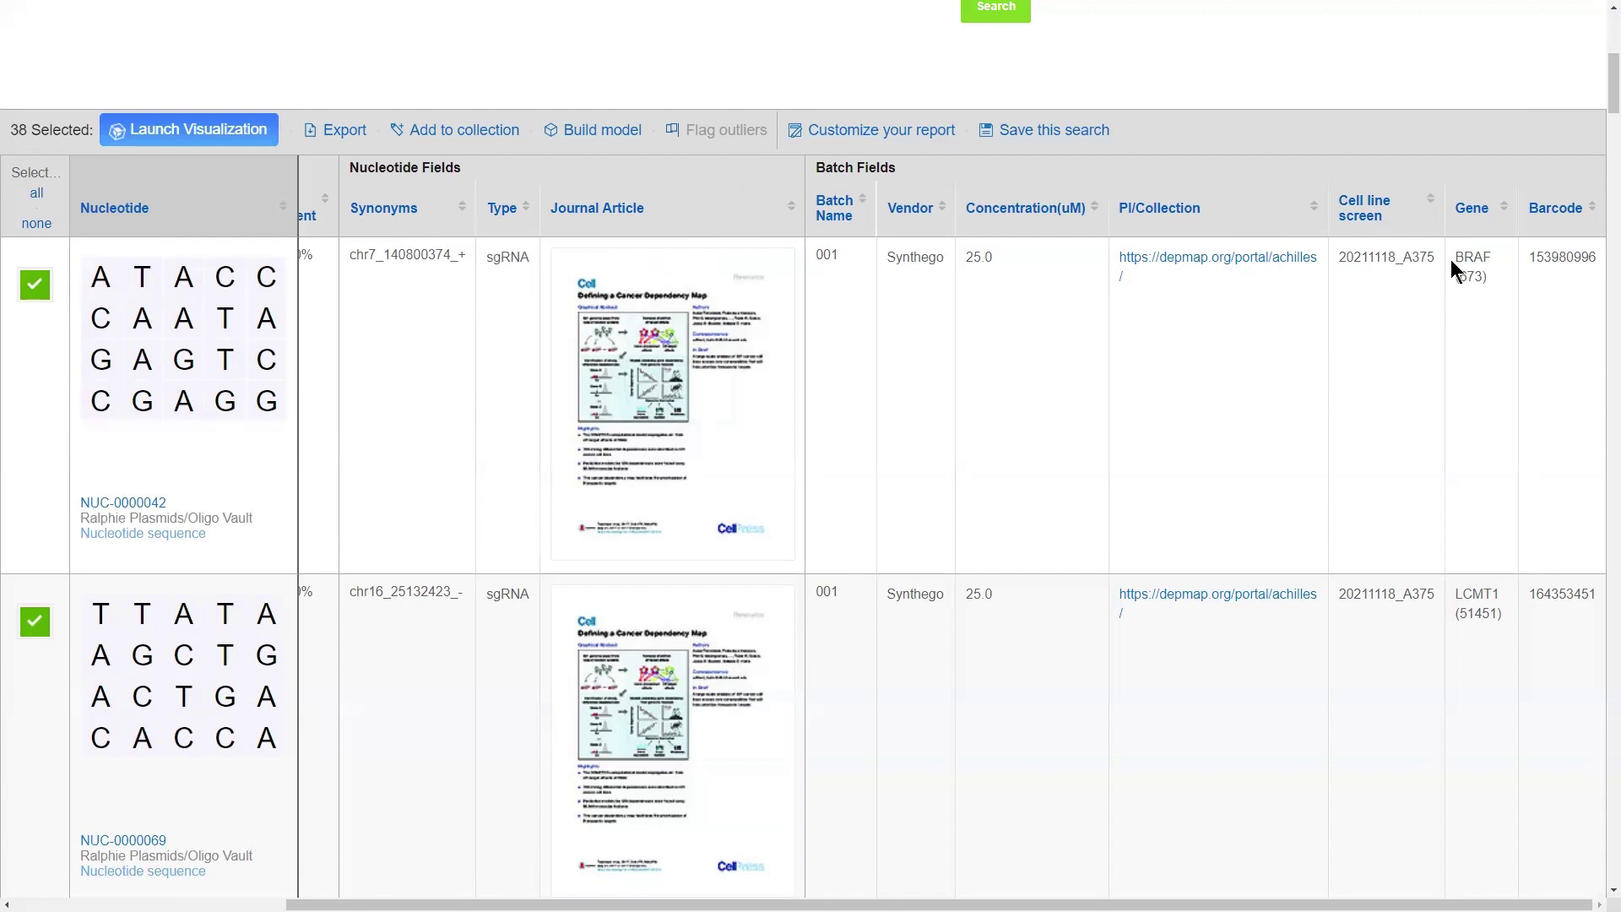
click(1565, 268)
scroll(1223, 351, left, 5)
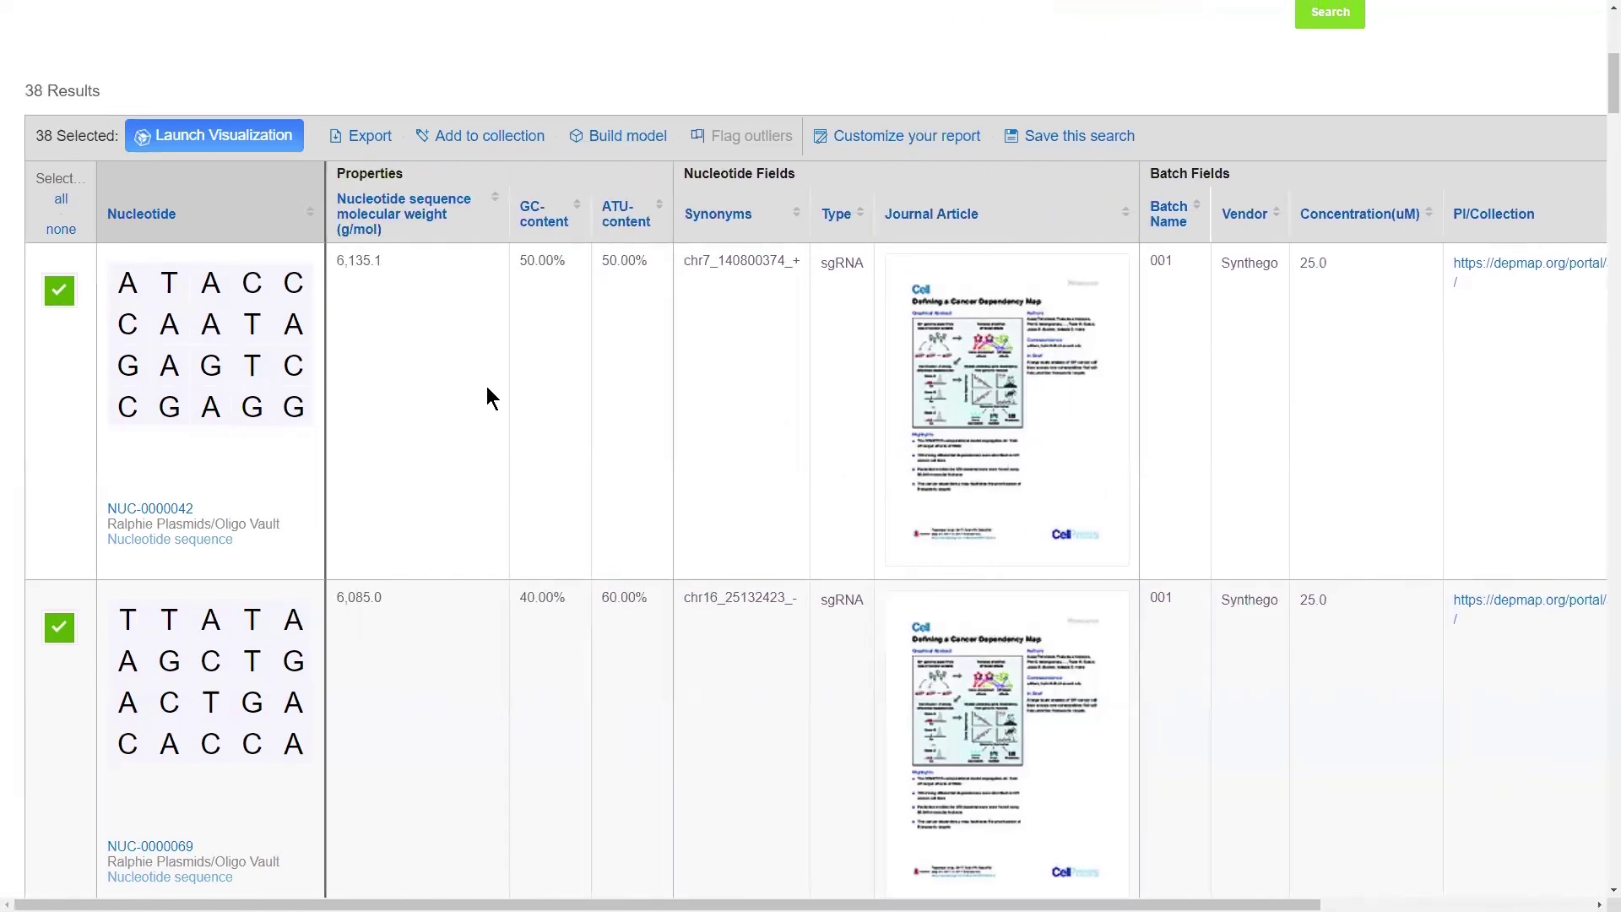
scroll(486, 387, up, 7)
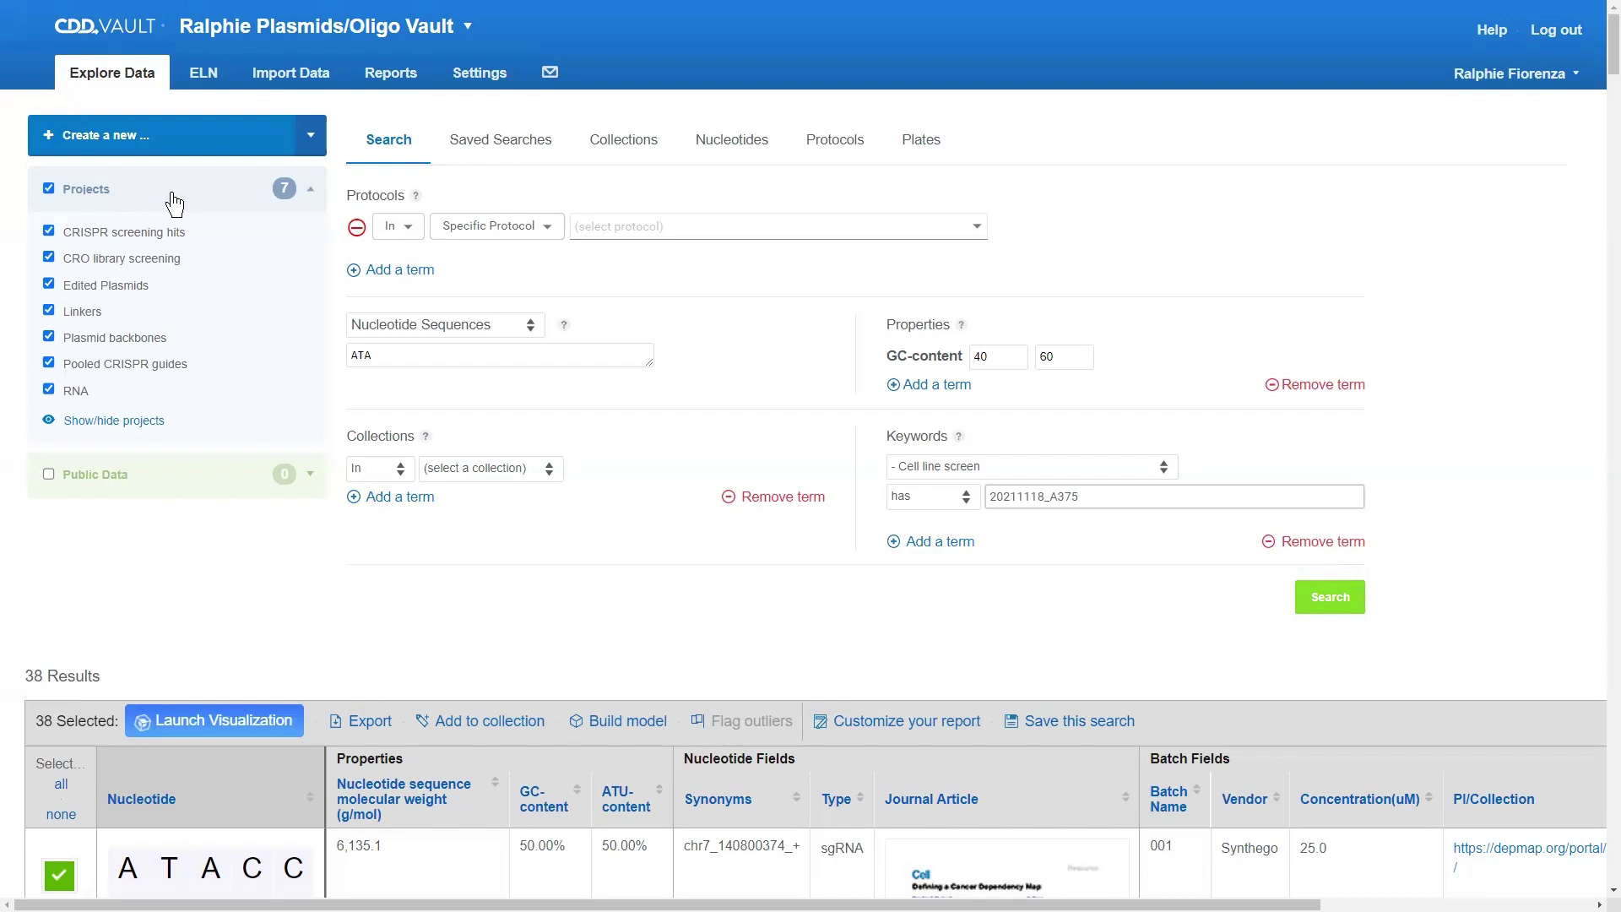
Adjust further field selections in the report customization form
click(160, 236)
click(181, 258)
scroll(193, 287, down, 2)
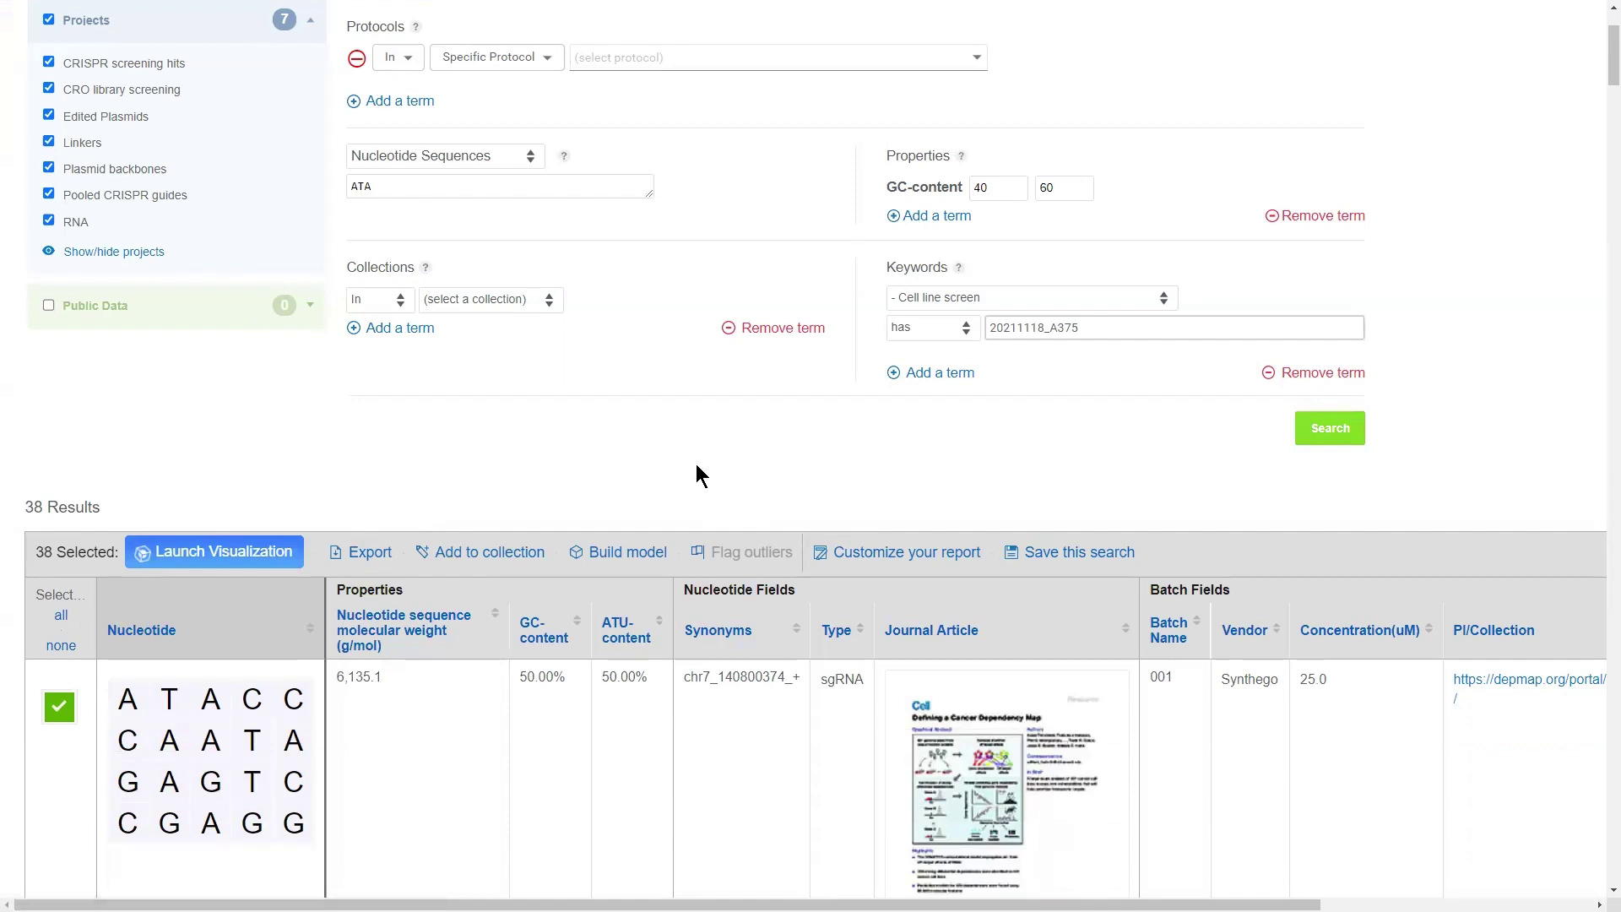
scroll(698, 473, up, 2)
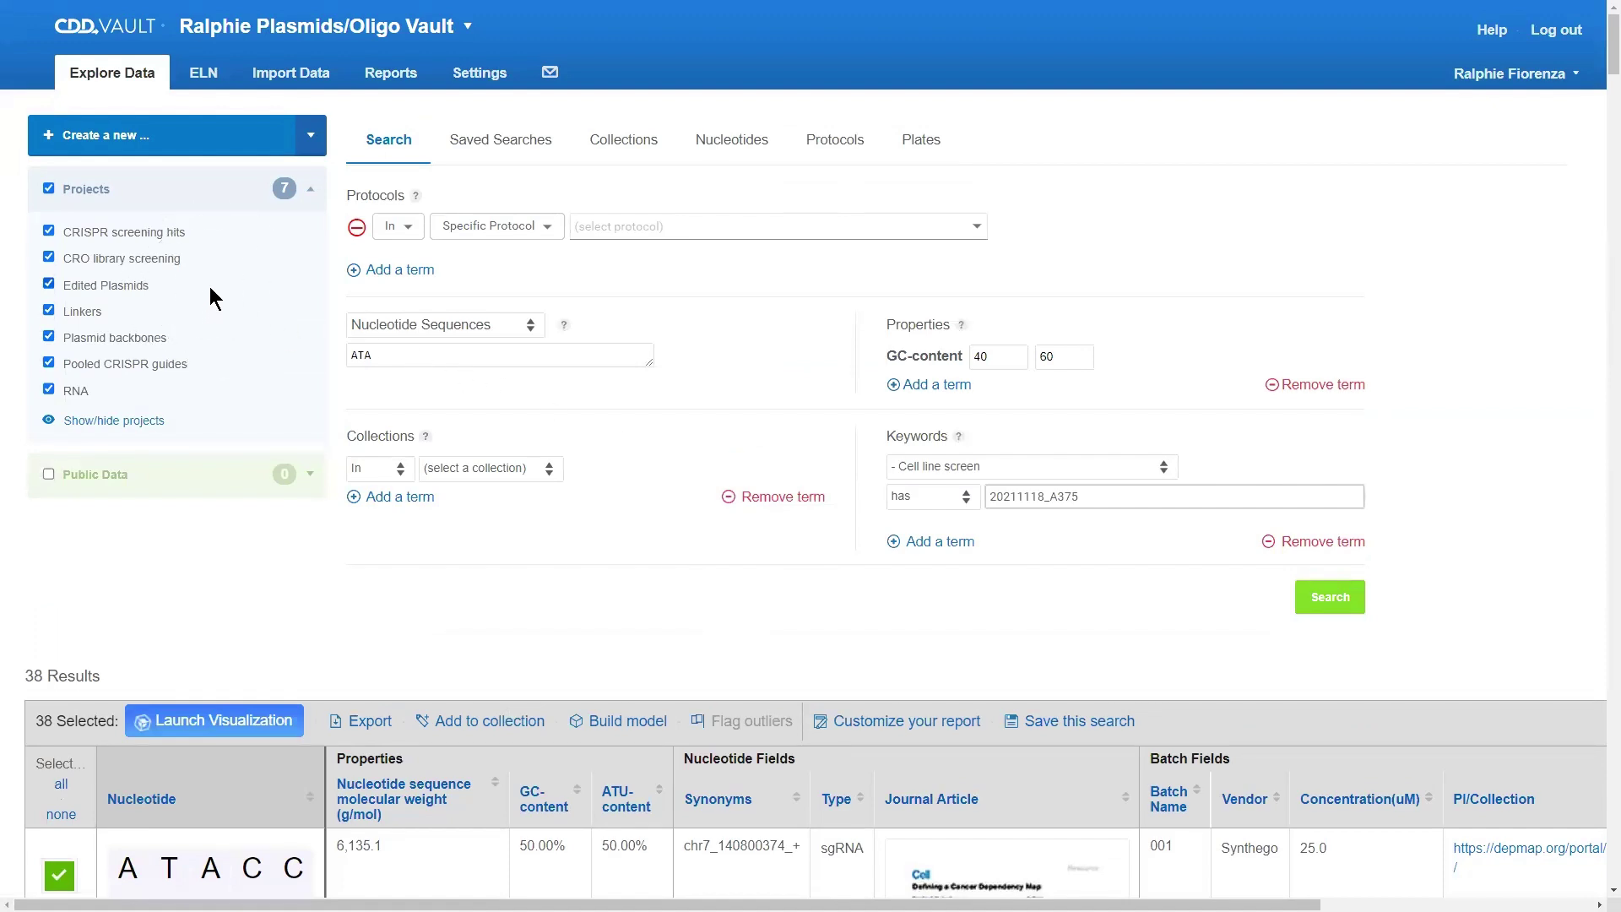
click(459, 373)
click(938, 328)
scroll(947, 215, down, 4)
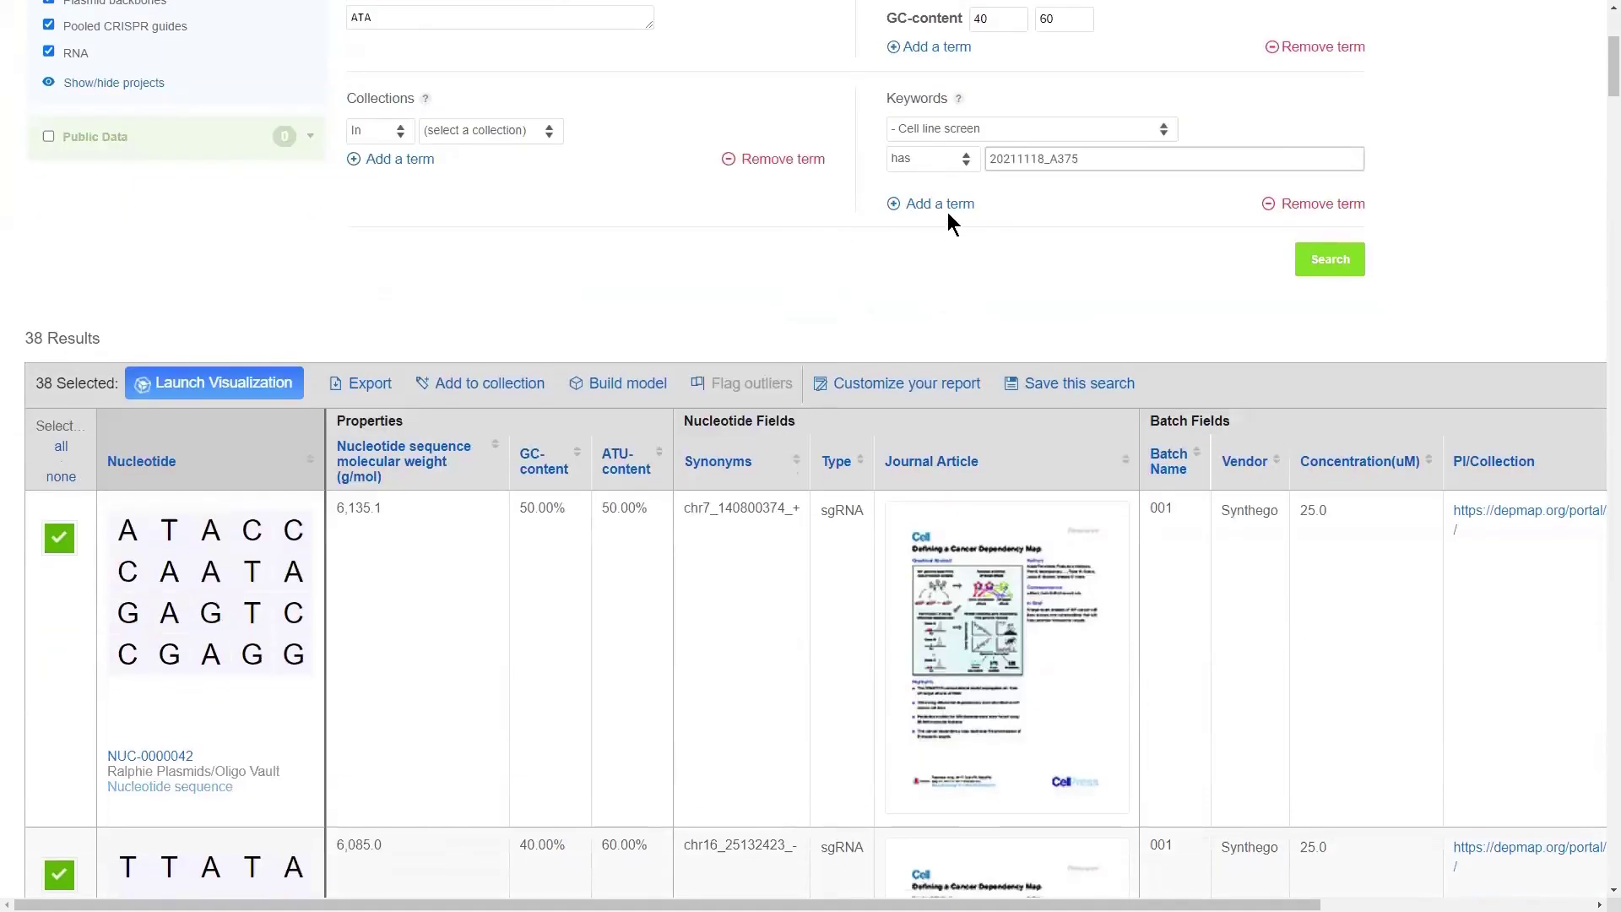
click(963, 114)
Change the remaining batch field options in the Customize your report form
click(768, 428)
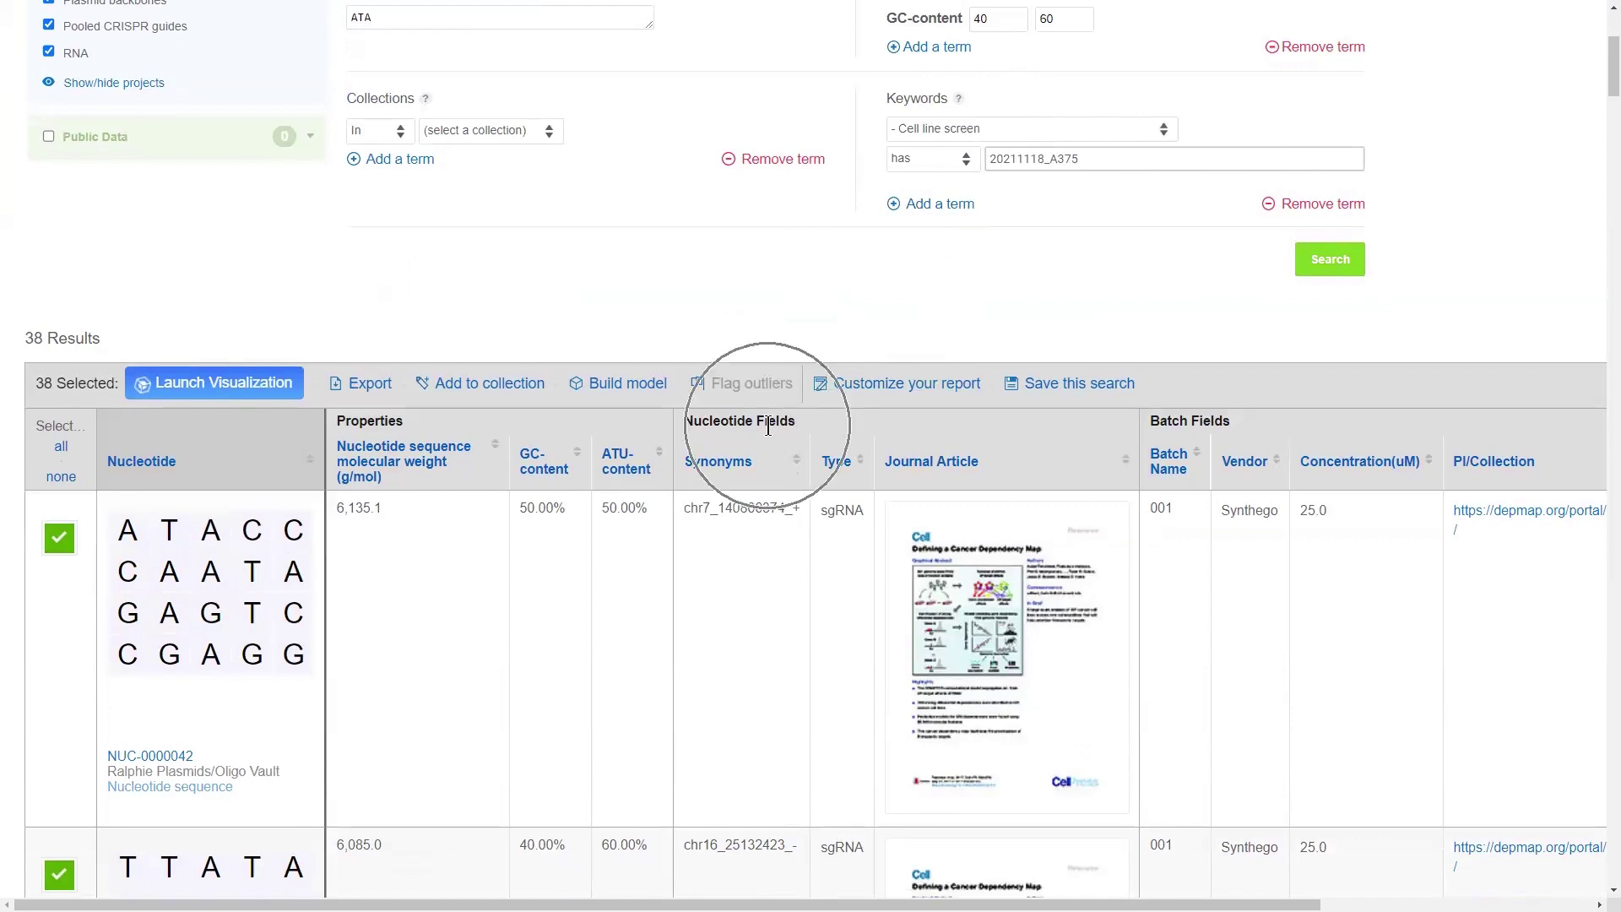
click(1221, 422)
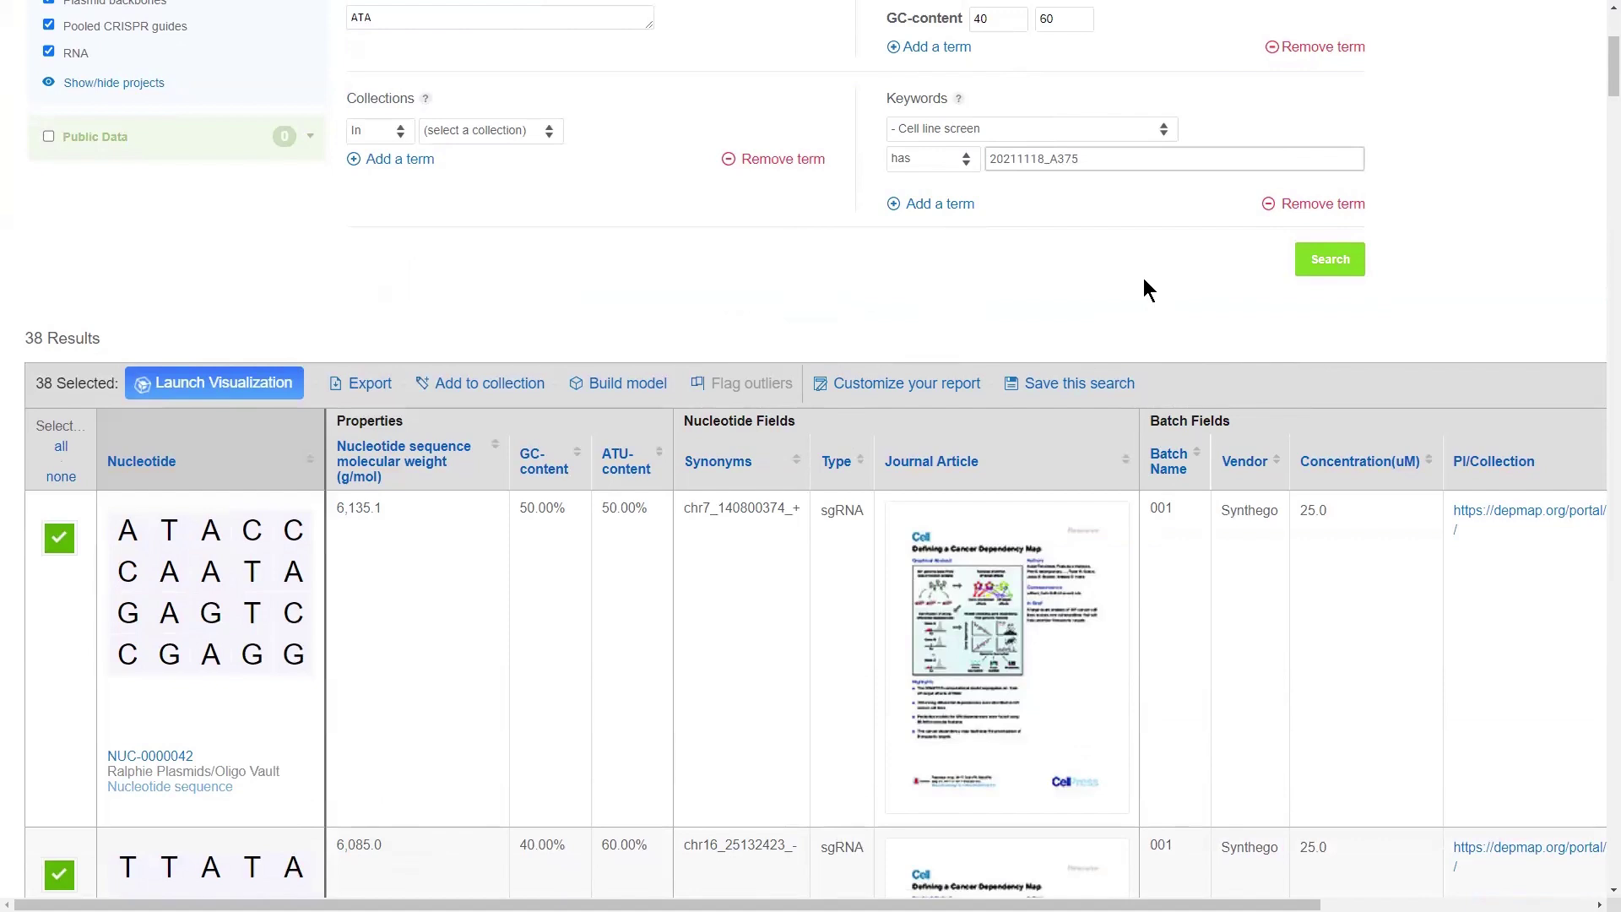
click(1295, 253)
scroll(1036, 454, down, 1)
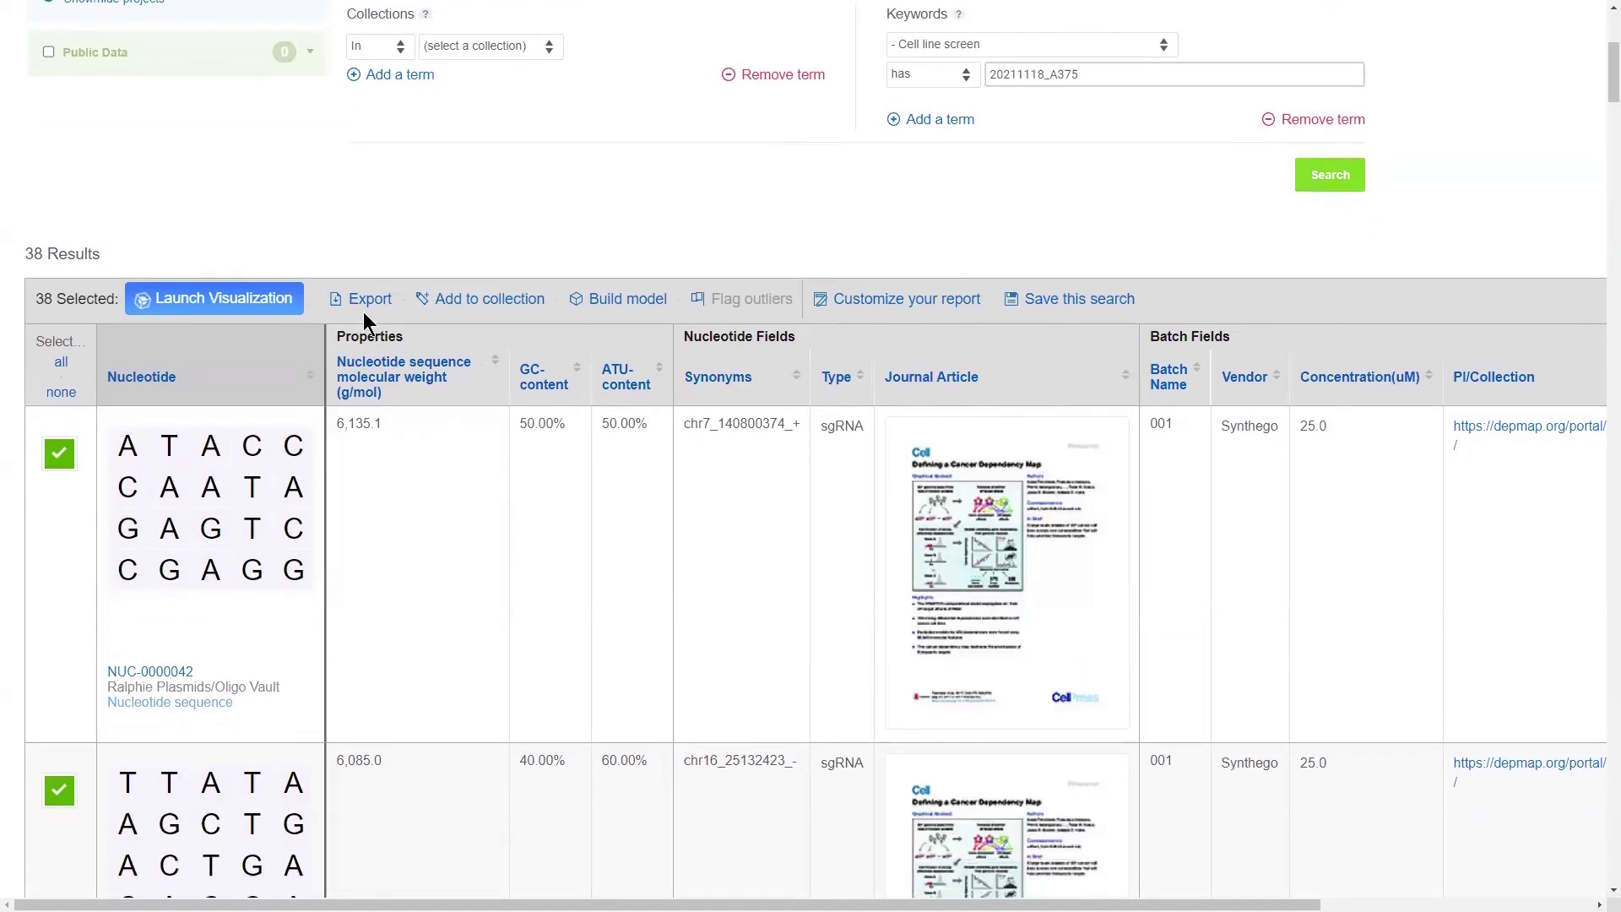
scroll(363, 317, down, 1)
click(85, 169)
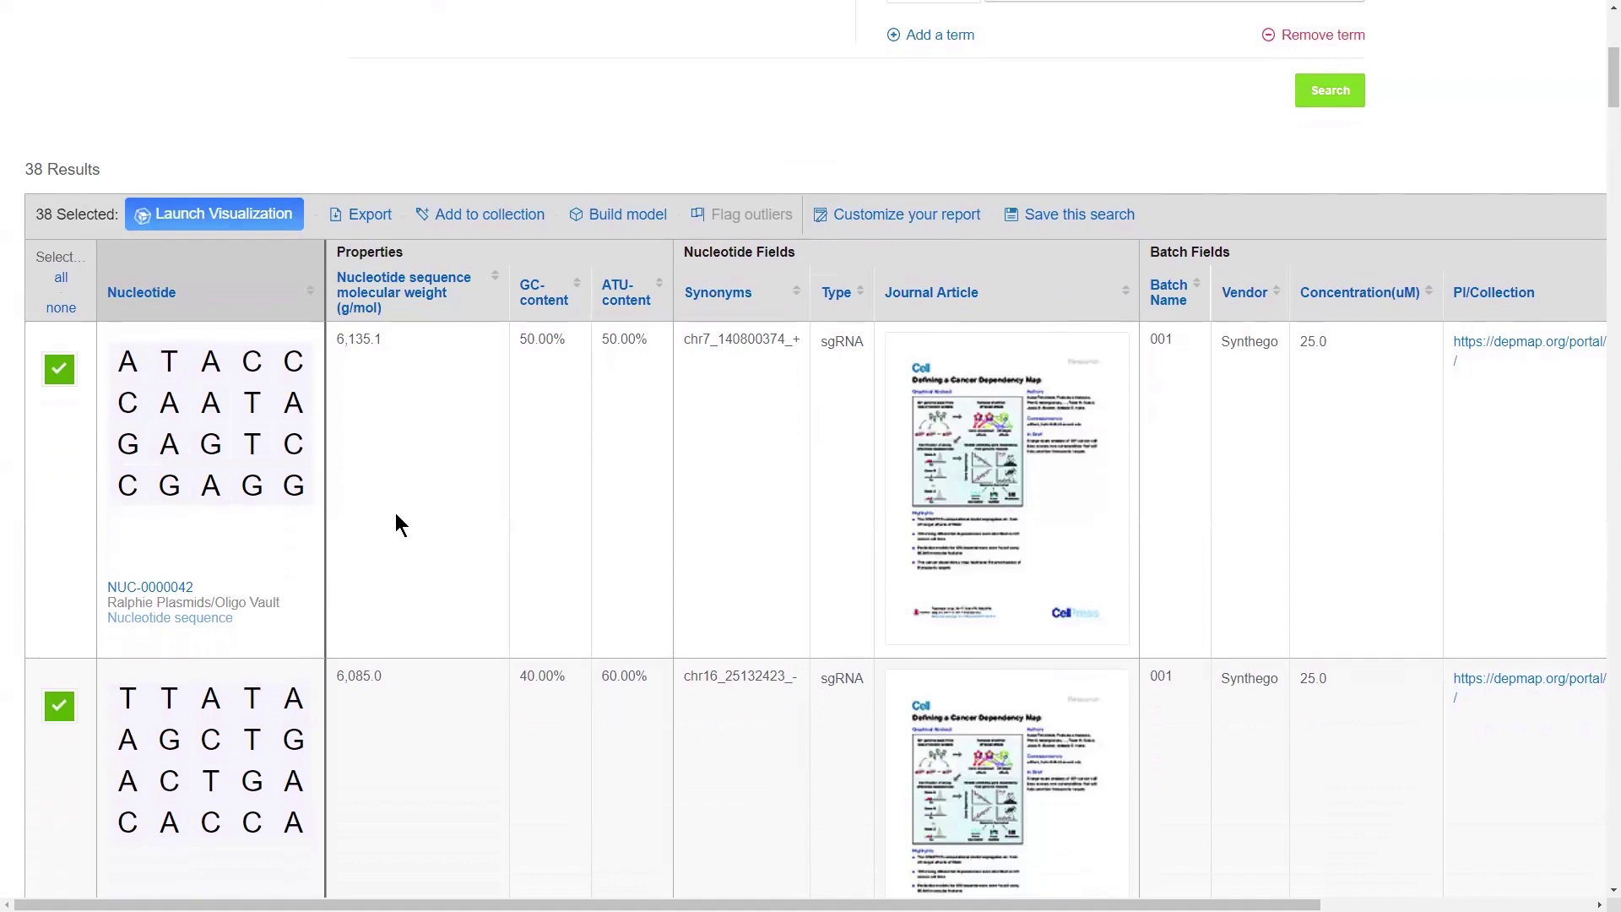
click(621, 306)
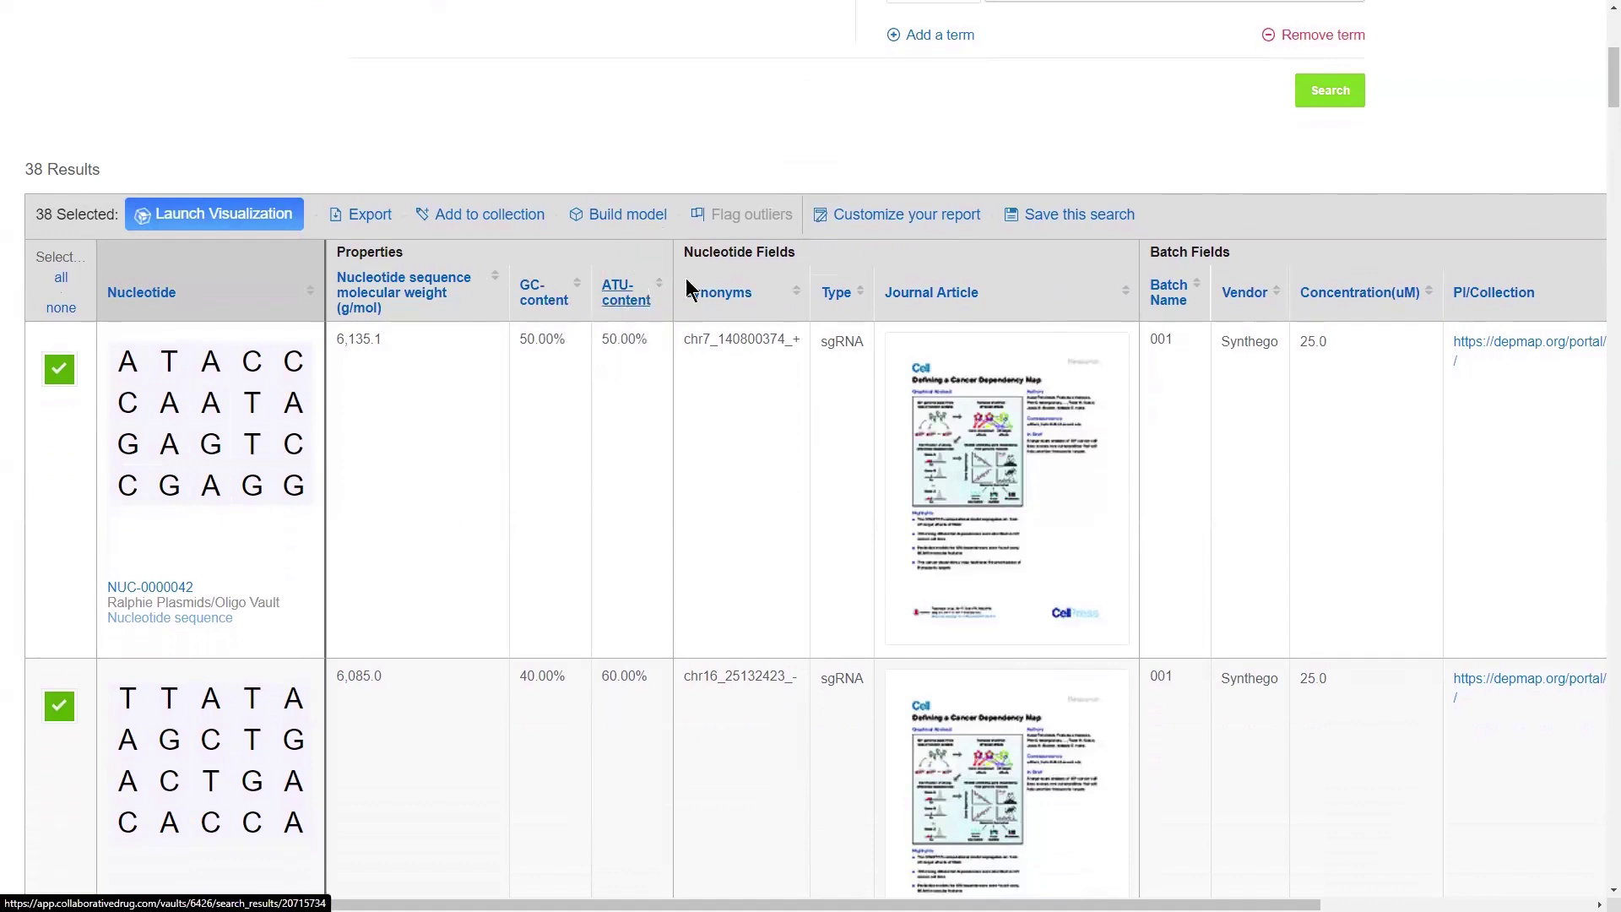
Remove the ATU-content column from the report's fields
click(868, 216)
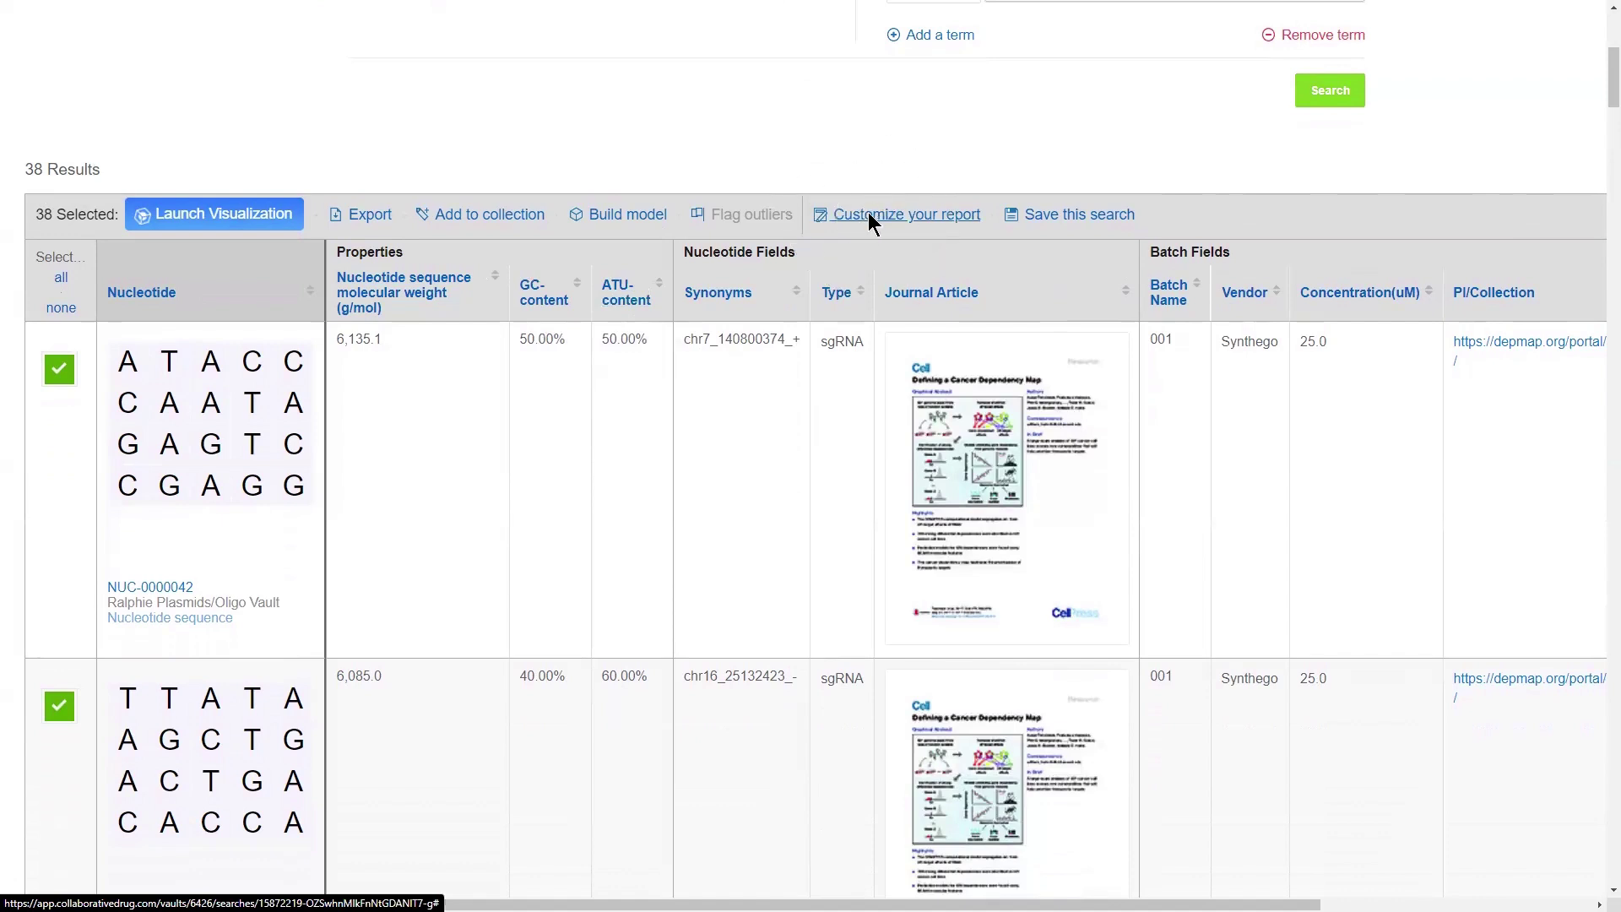
scroll(1408, 630, down, 2)
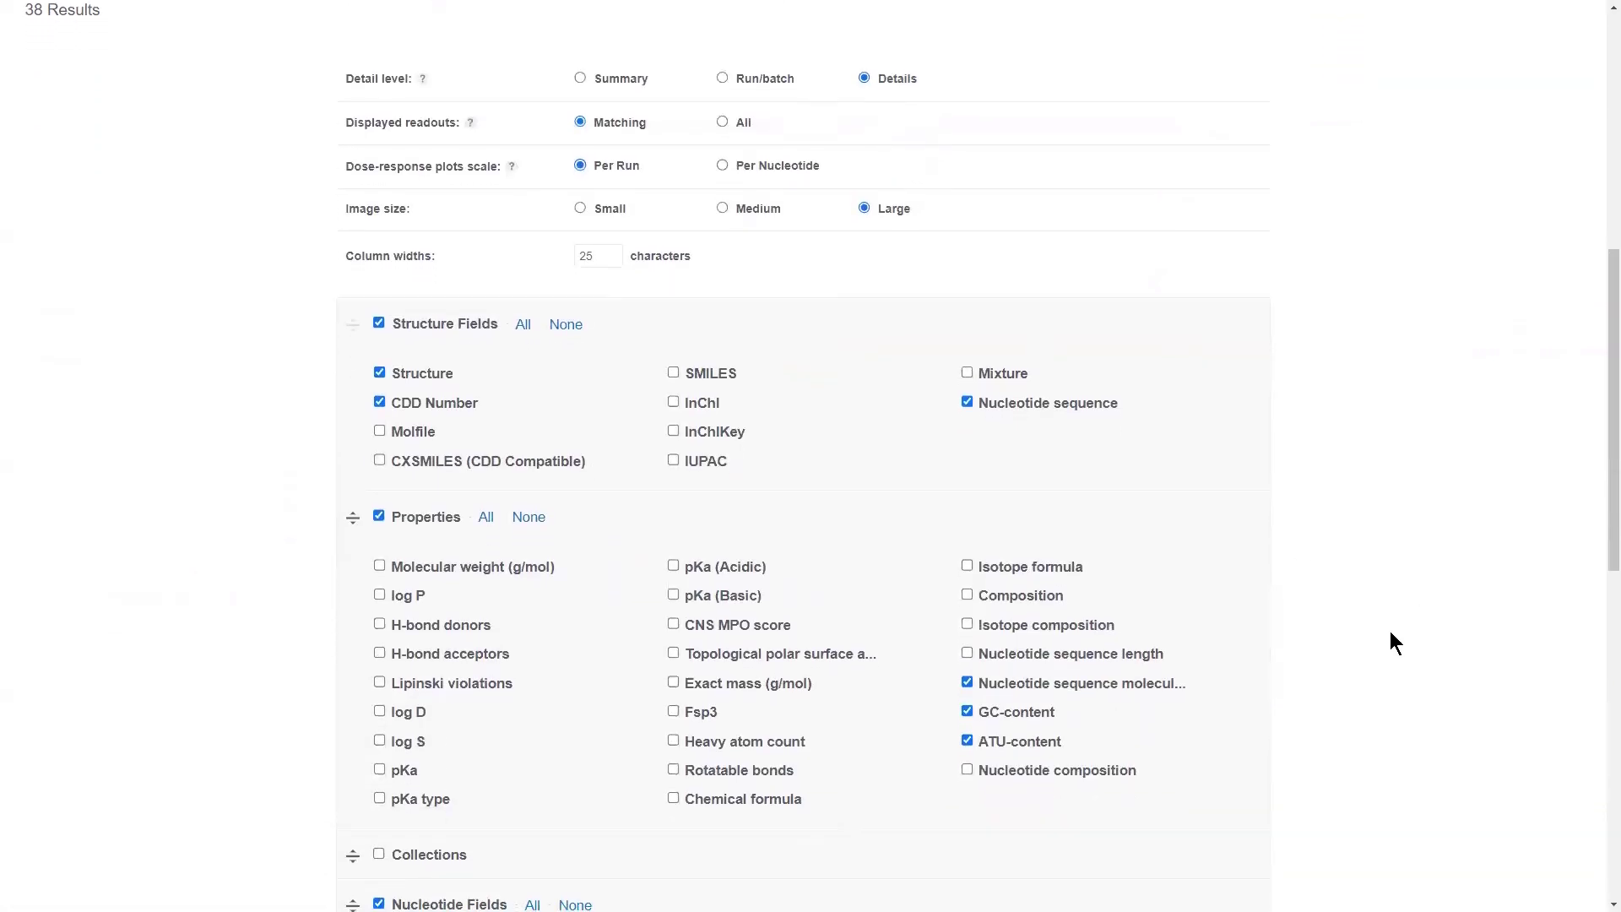
scroll(1390, 632, down, 1)
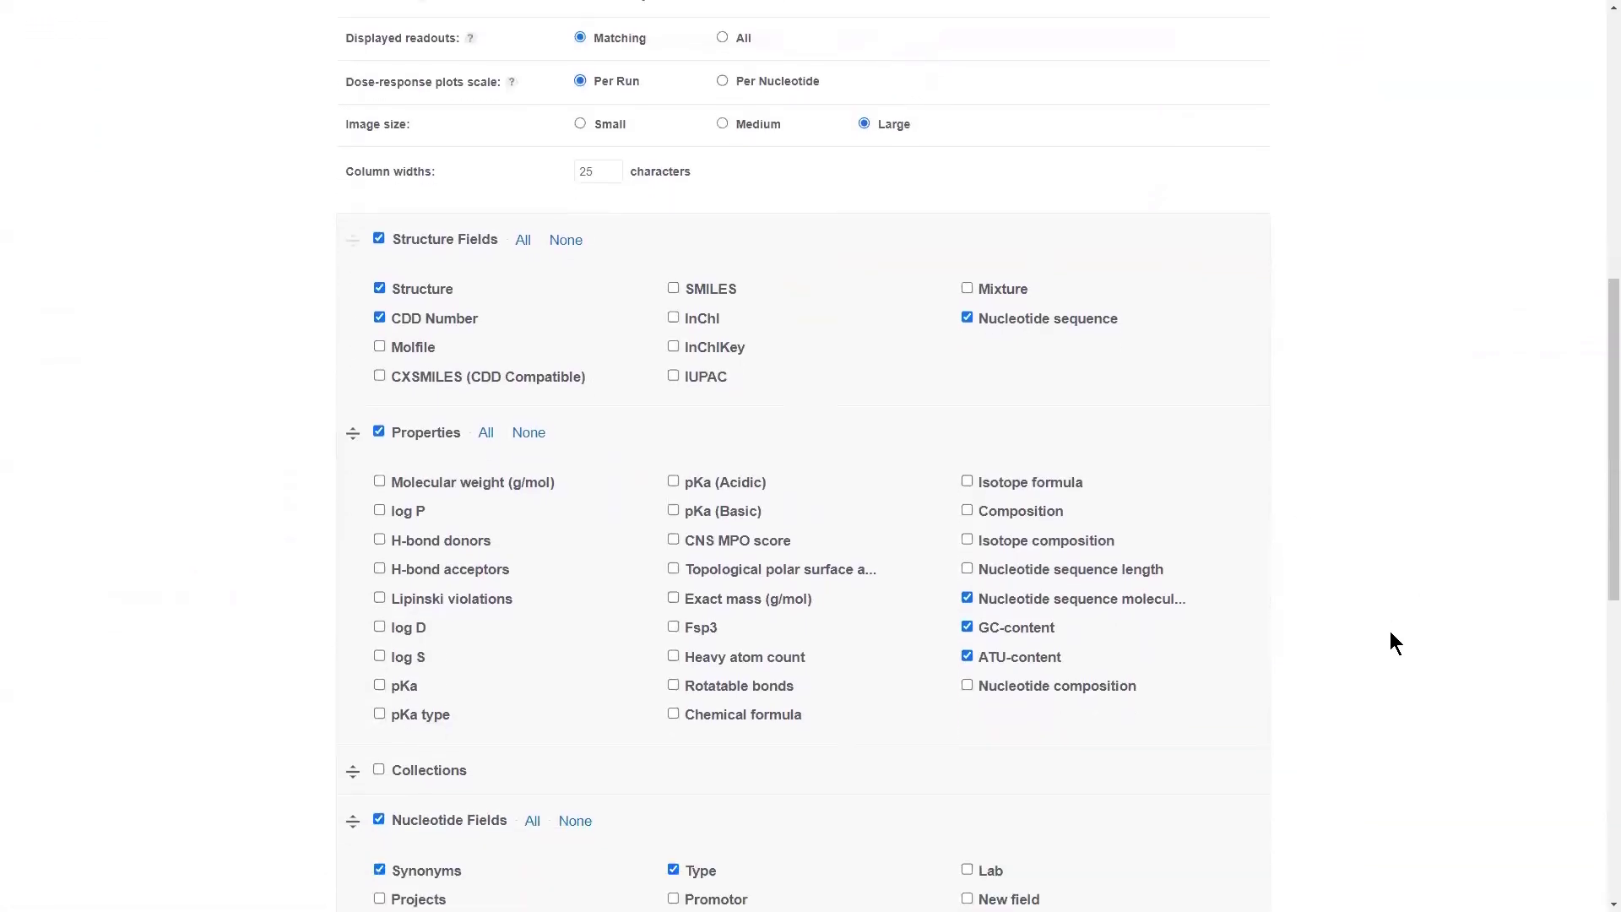
click(1008, 656)
Confirm the final field choices and update the report
scroll(1284, 648, down, 7)
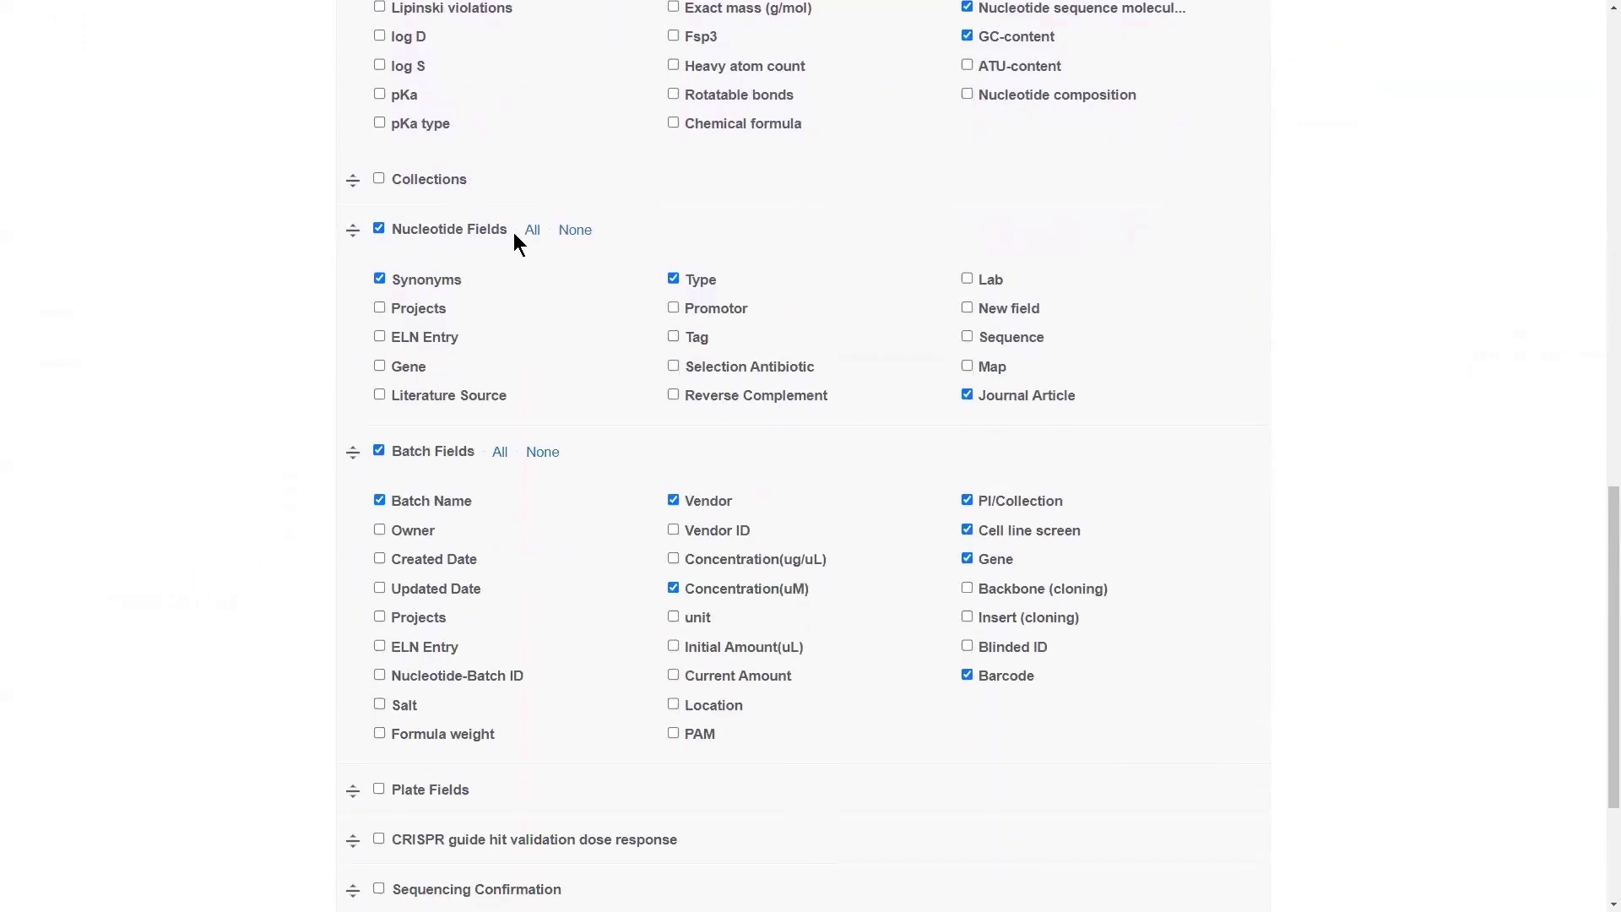
click(513, 232)
click(520, 454)
scroll(1241, 478, down, 3)
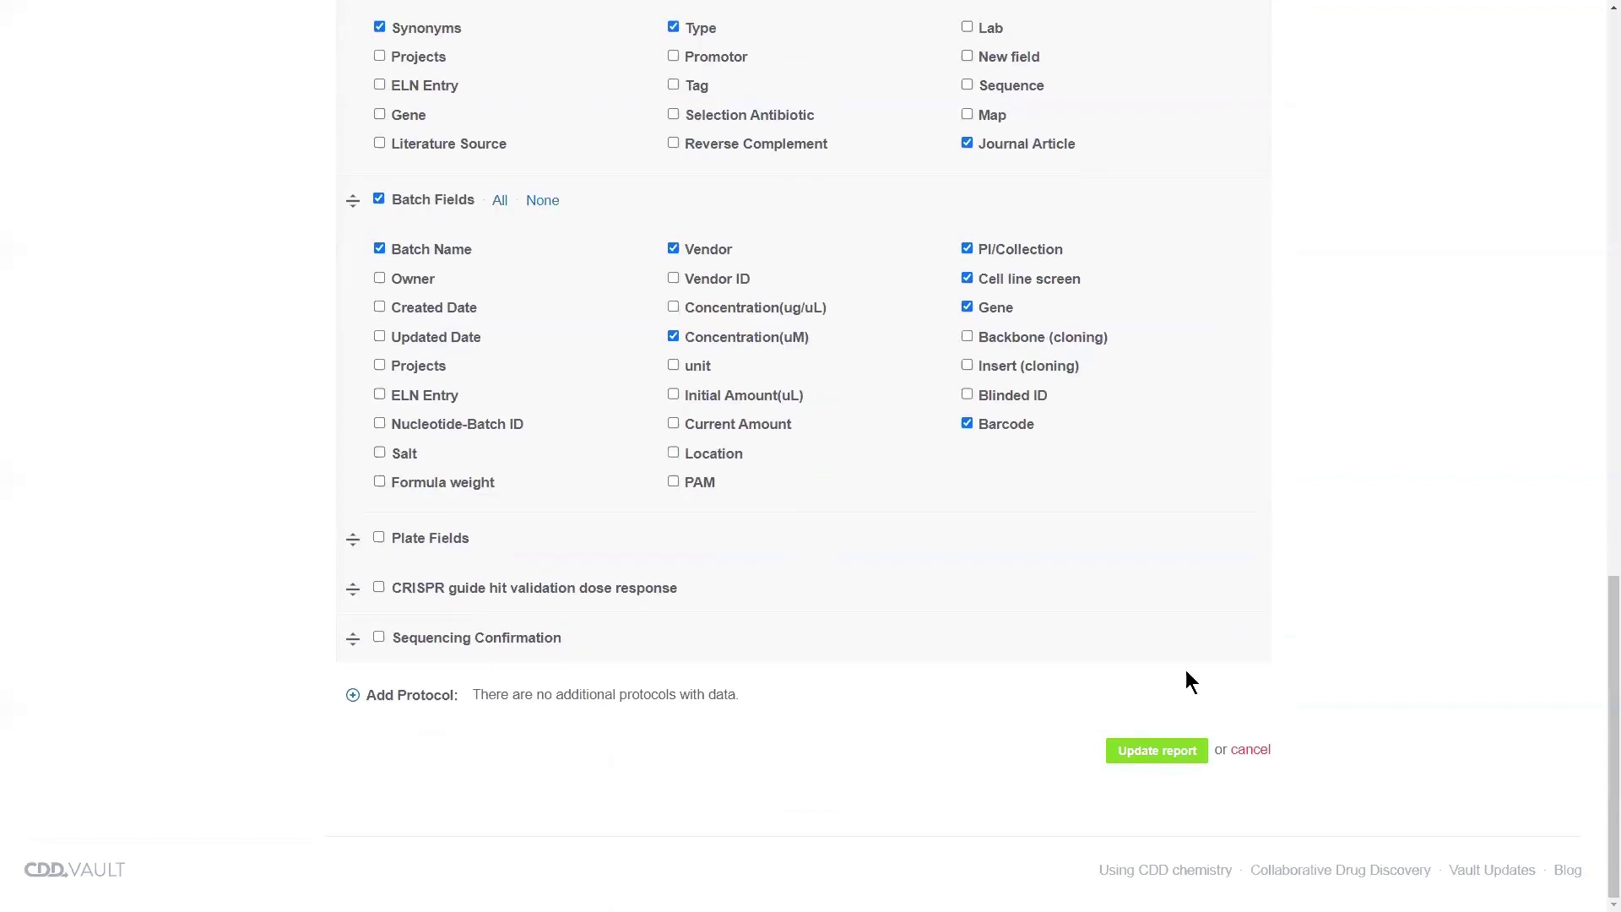
click(1157, 751)
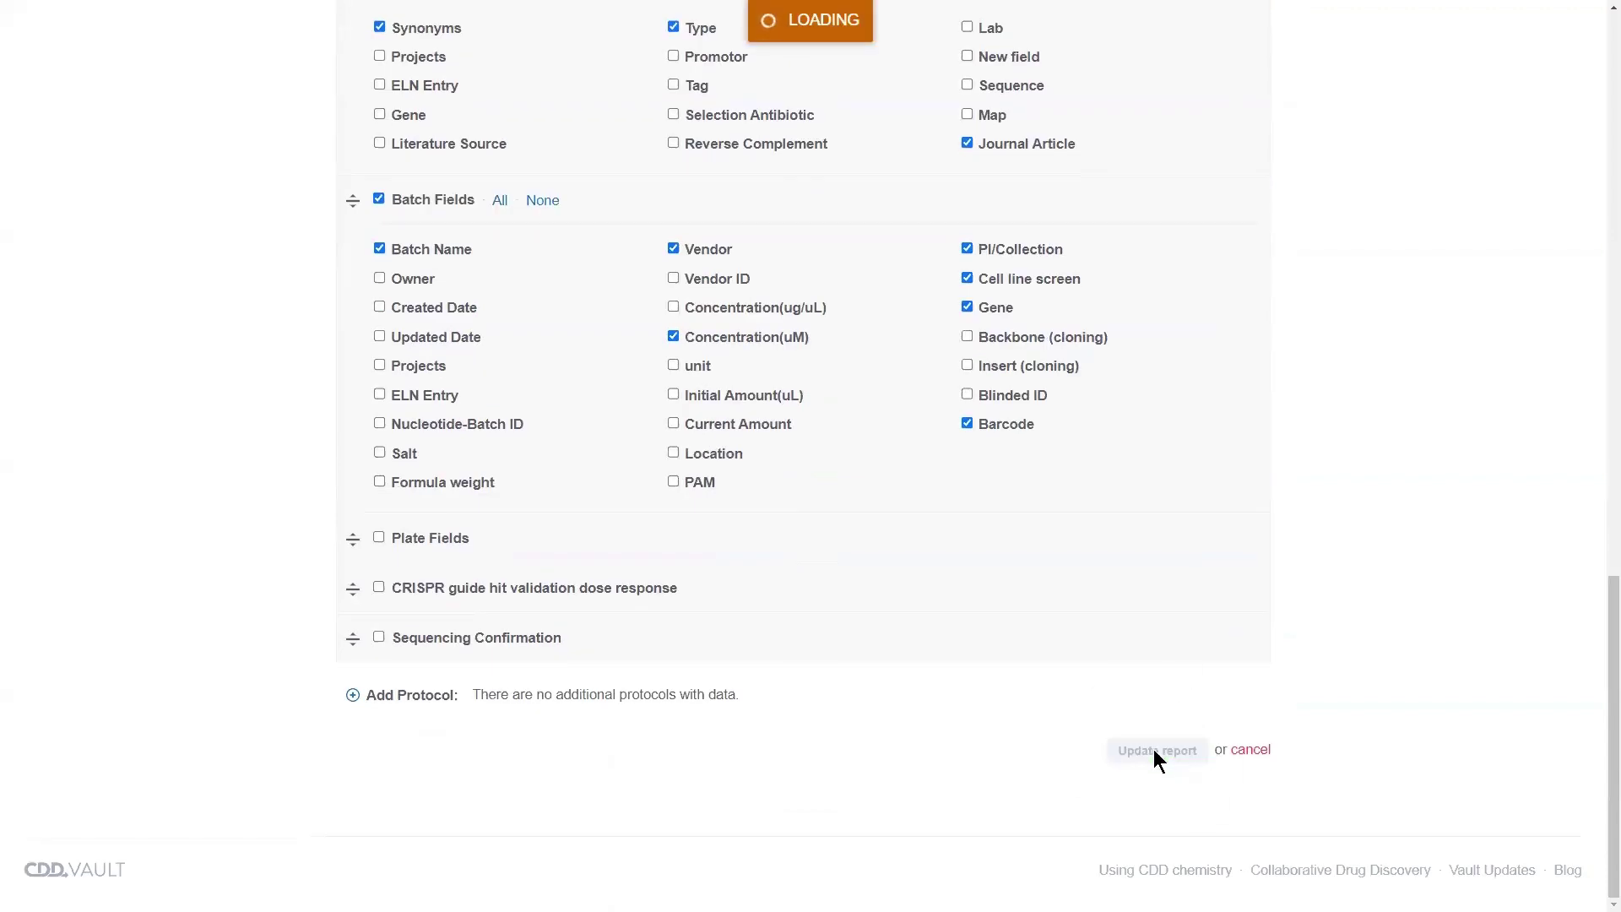
scroll(508, 220, up, 2)
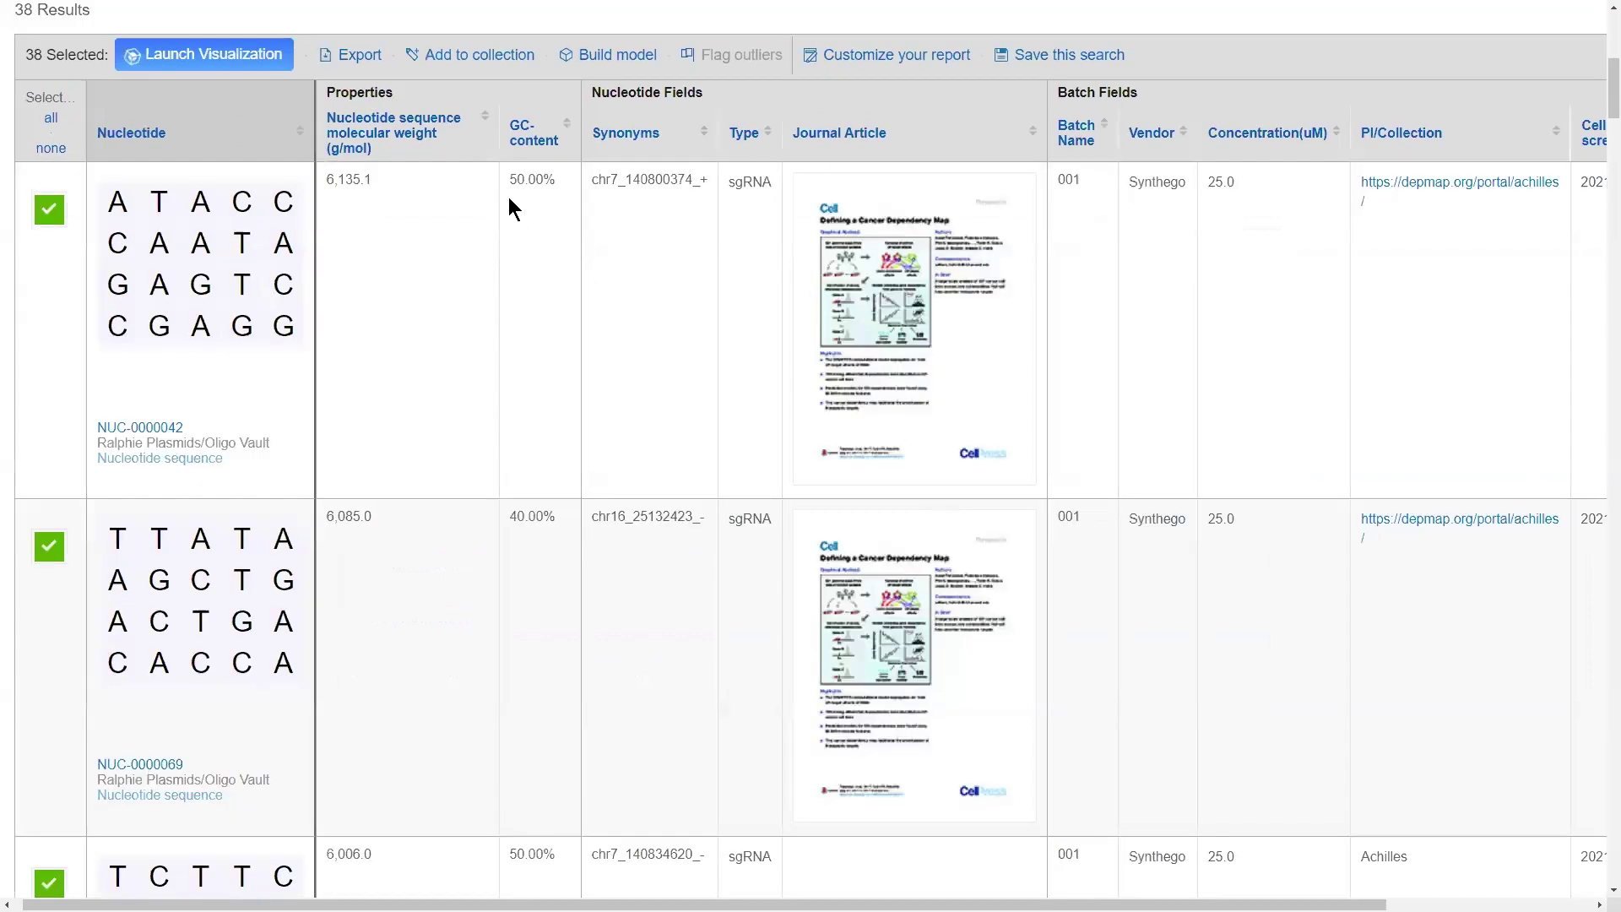
click(510, 202)
click(1050, 64)
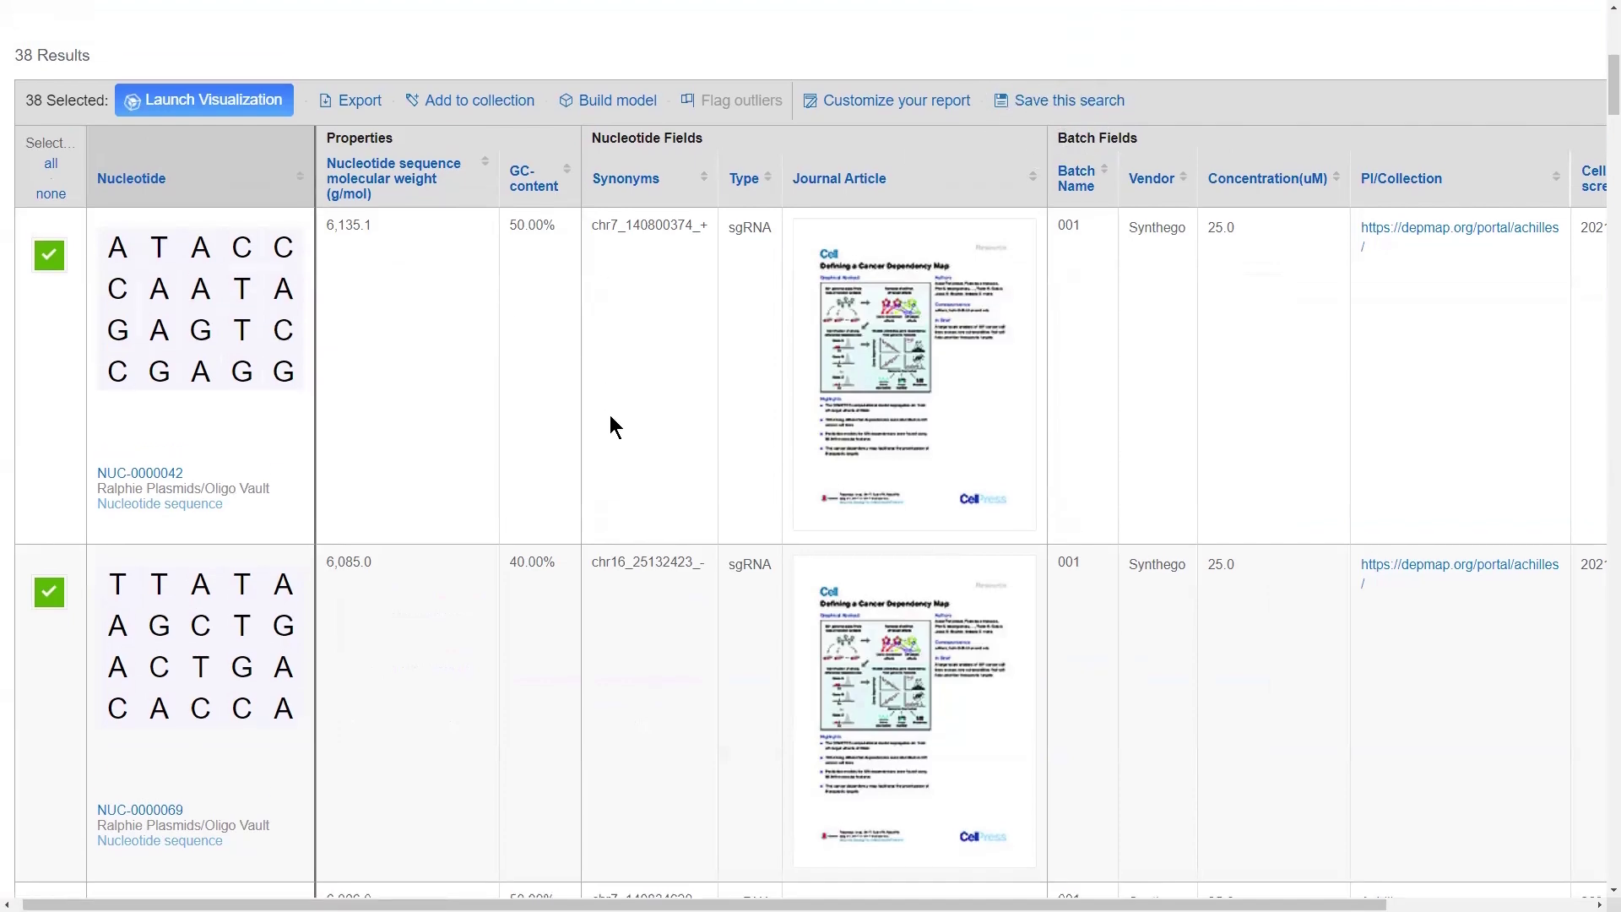
scroll(608, 422, up, 8)
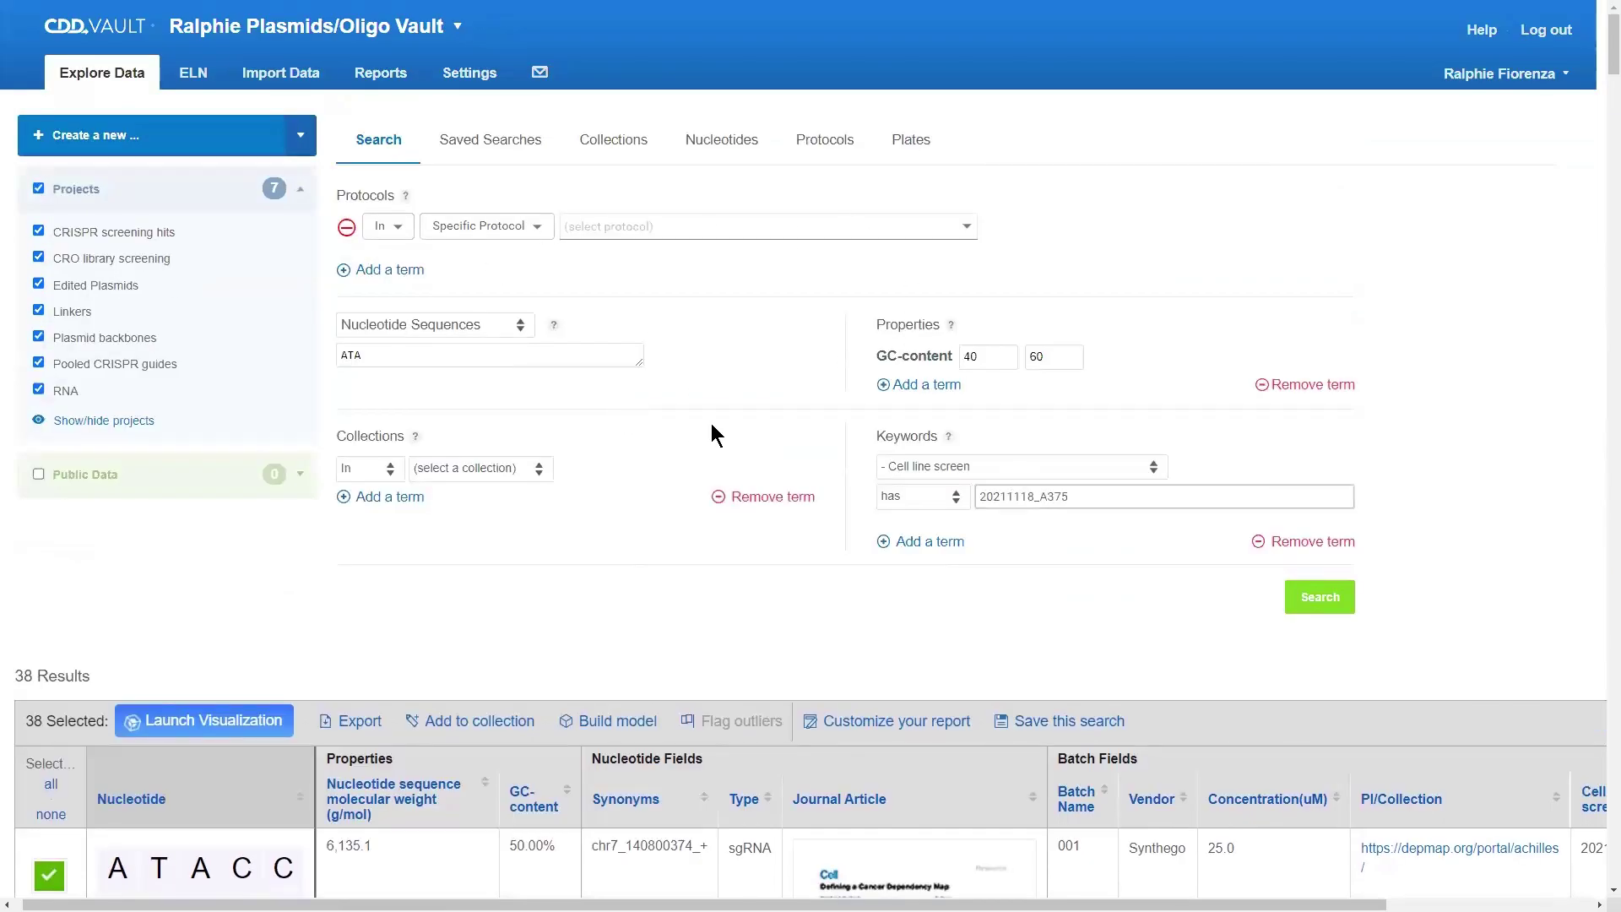
click(189, 230)
scroll(721, 565, down, 4)
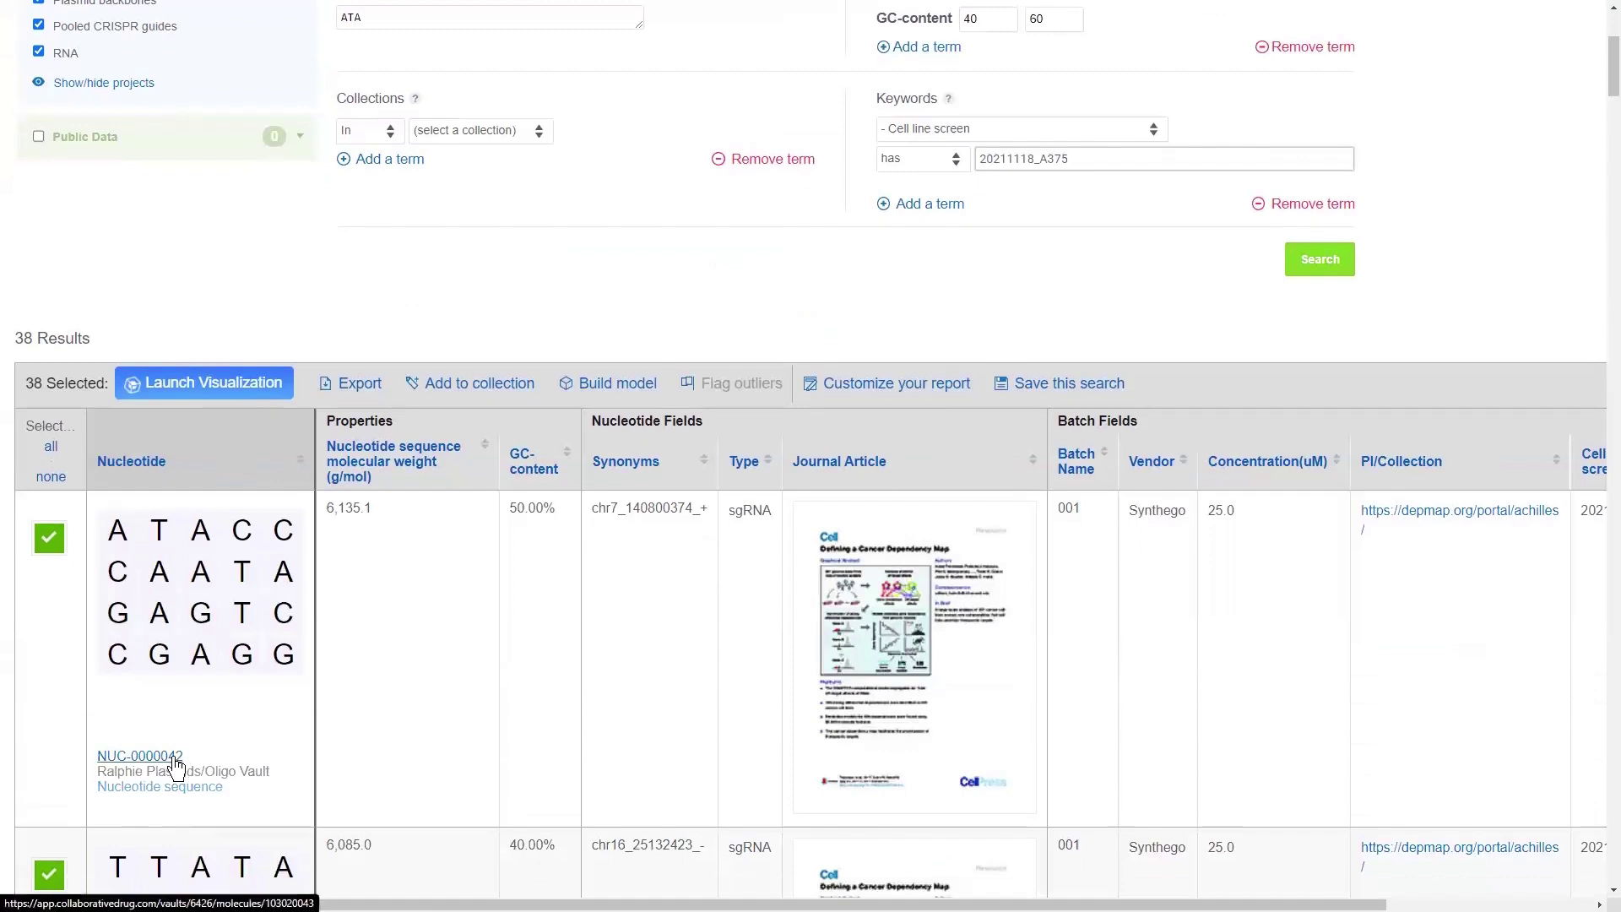
Open NUC-0000042 and review its Overview: definition, composition and sequence properties
click(173, 756)
click(173, 757)
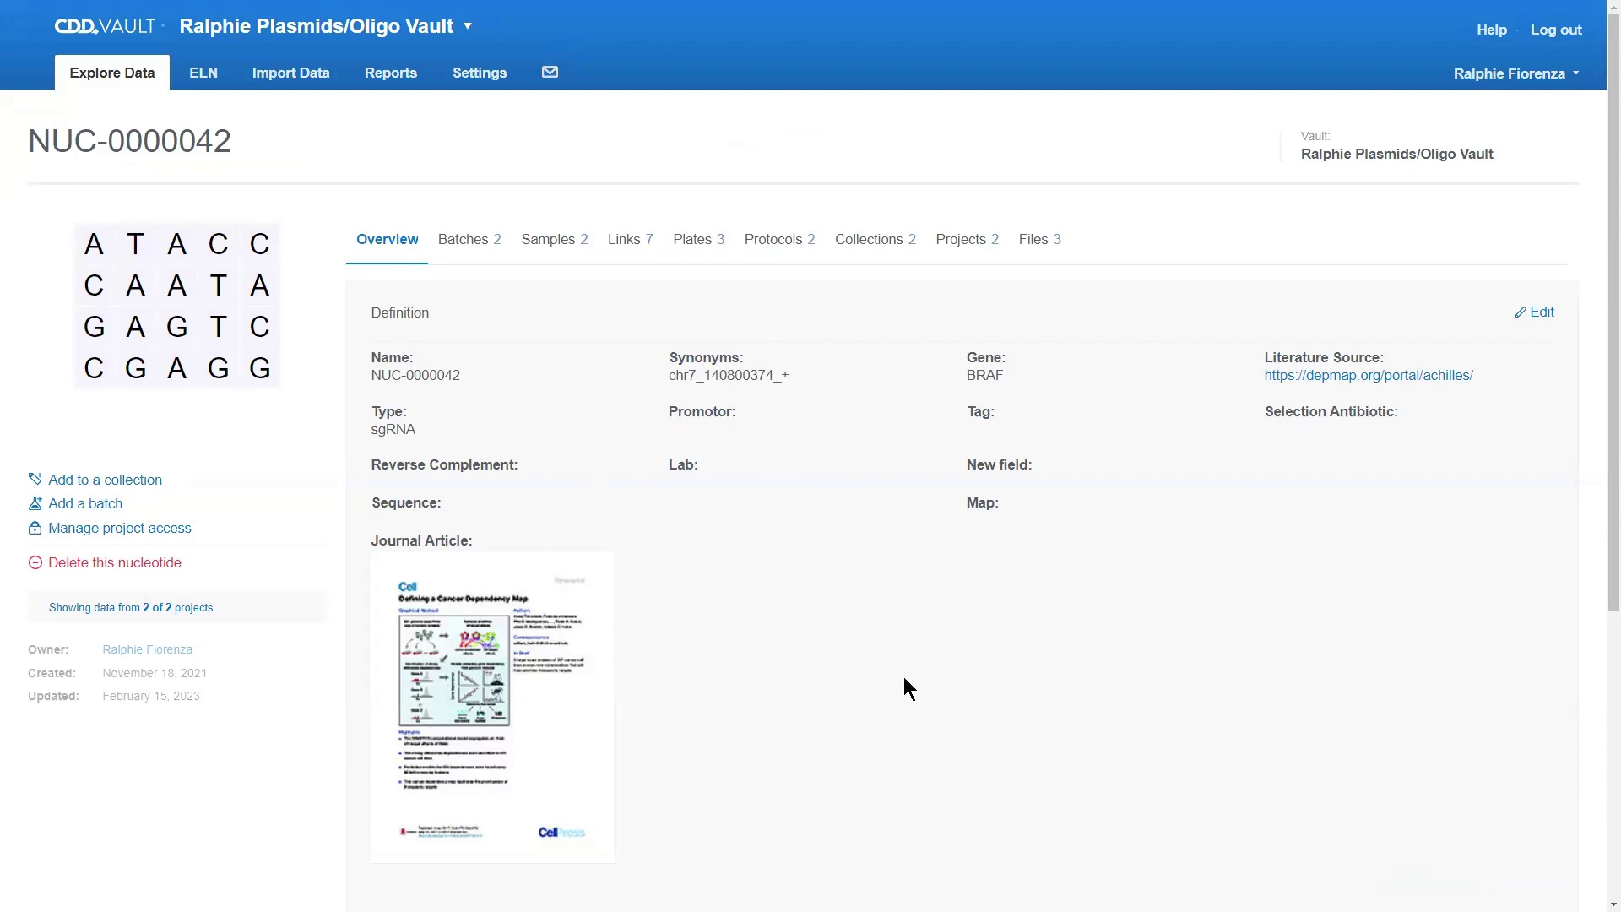
scroll(904, 677, down, 5)
click(738, 645)
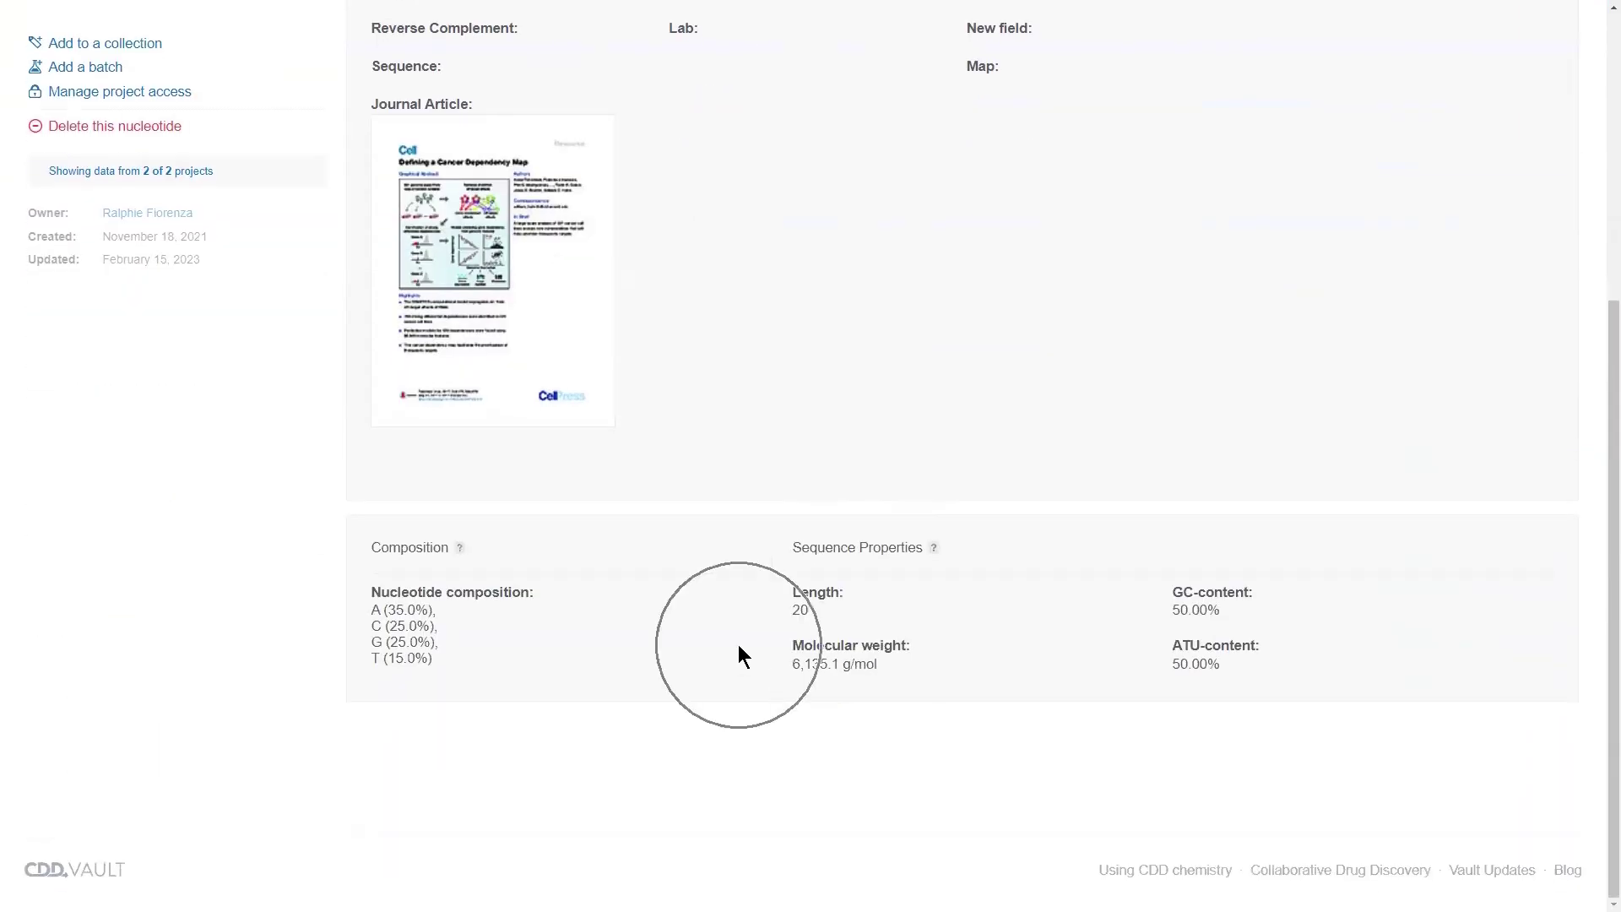
scroll(737, 645, up, 5)
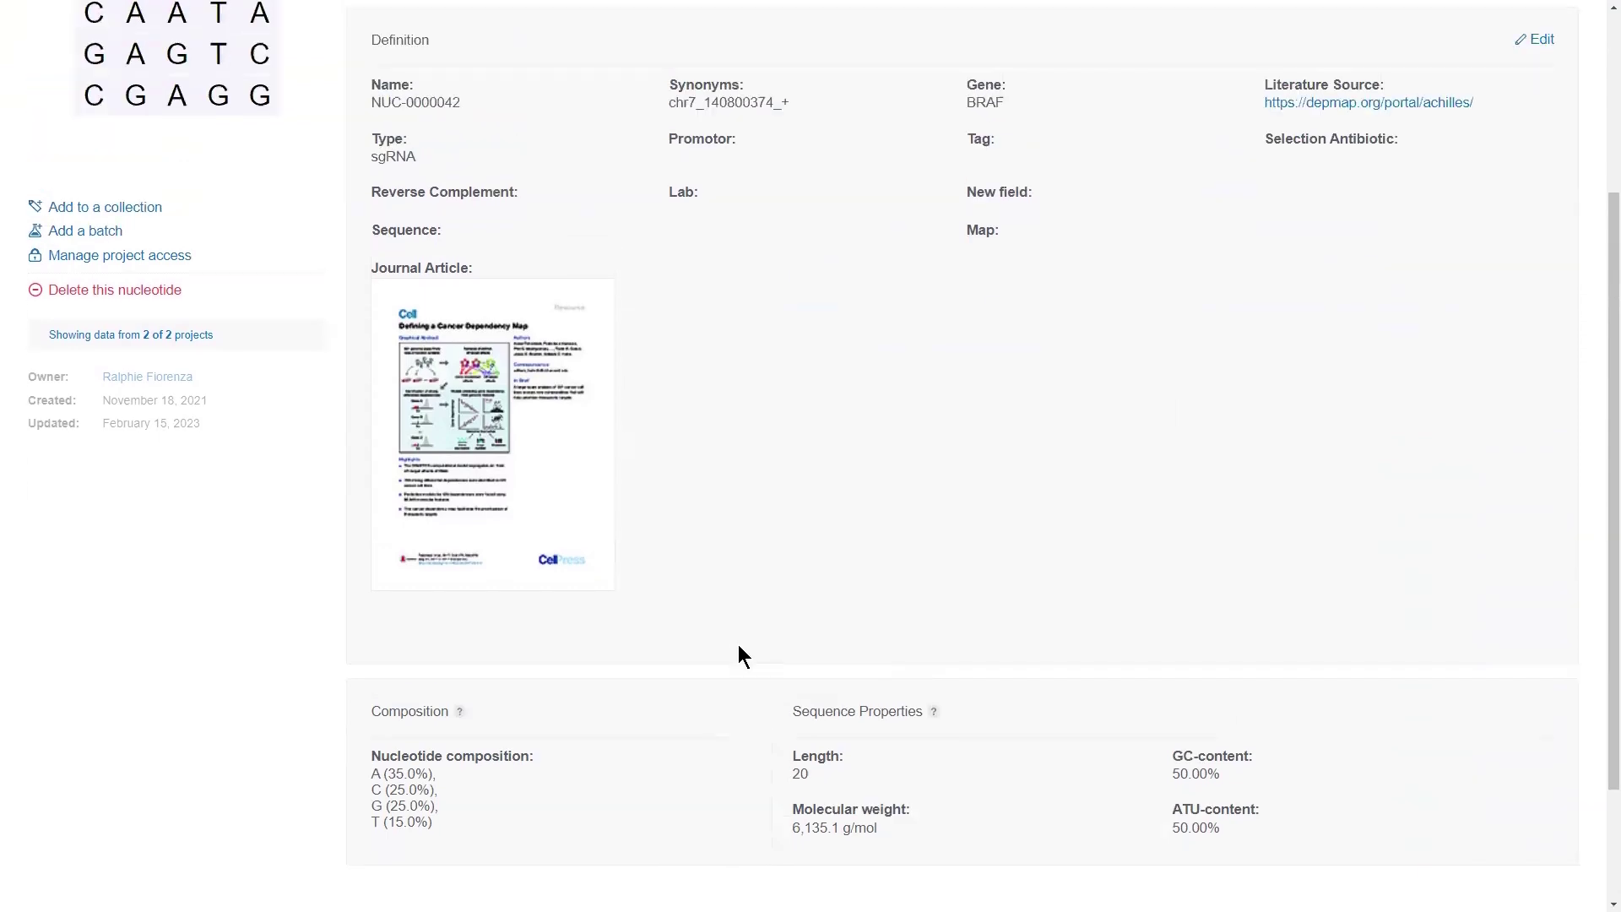
View NUC-0000042's Batches tab listing batch 001 from Synthego and batch 002 from IDT
click(479, 253)
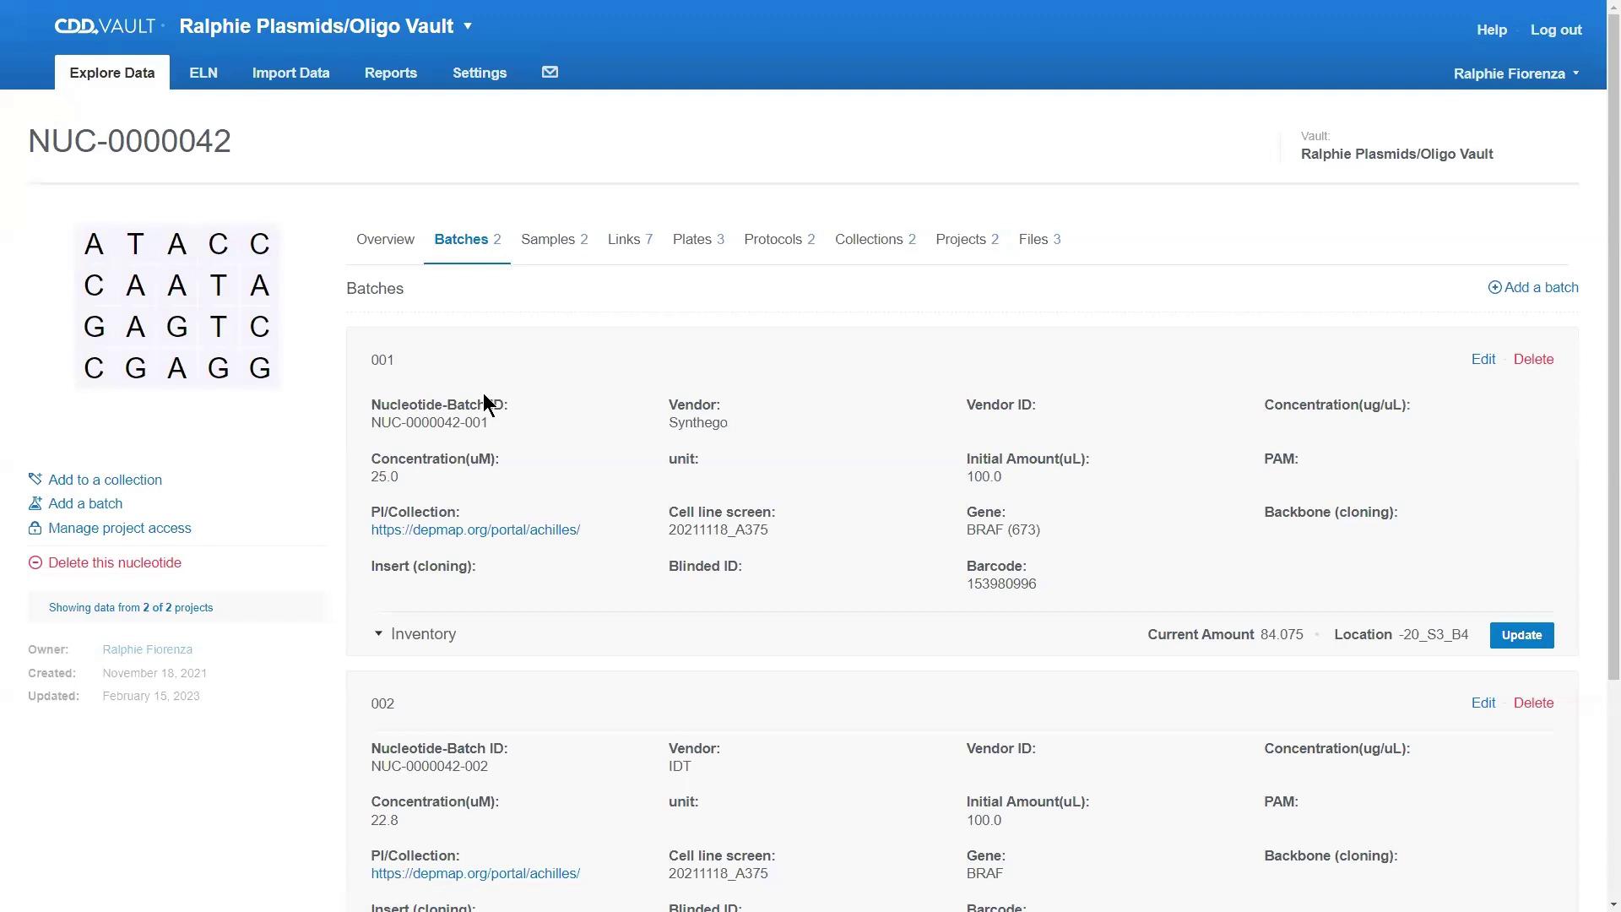
click(696, 418)
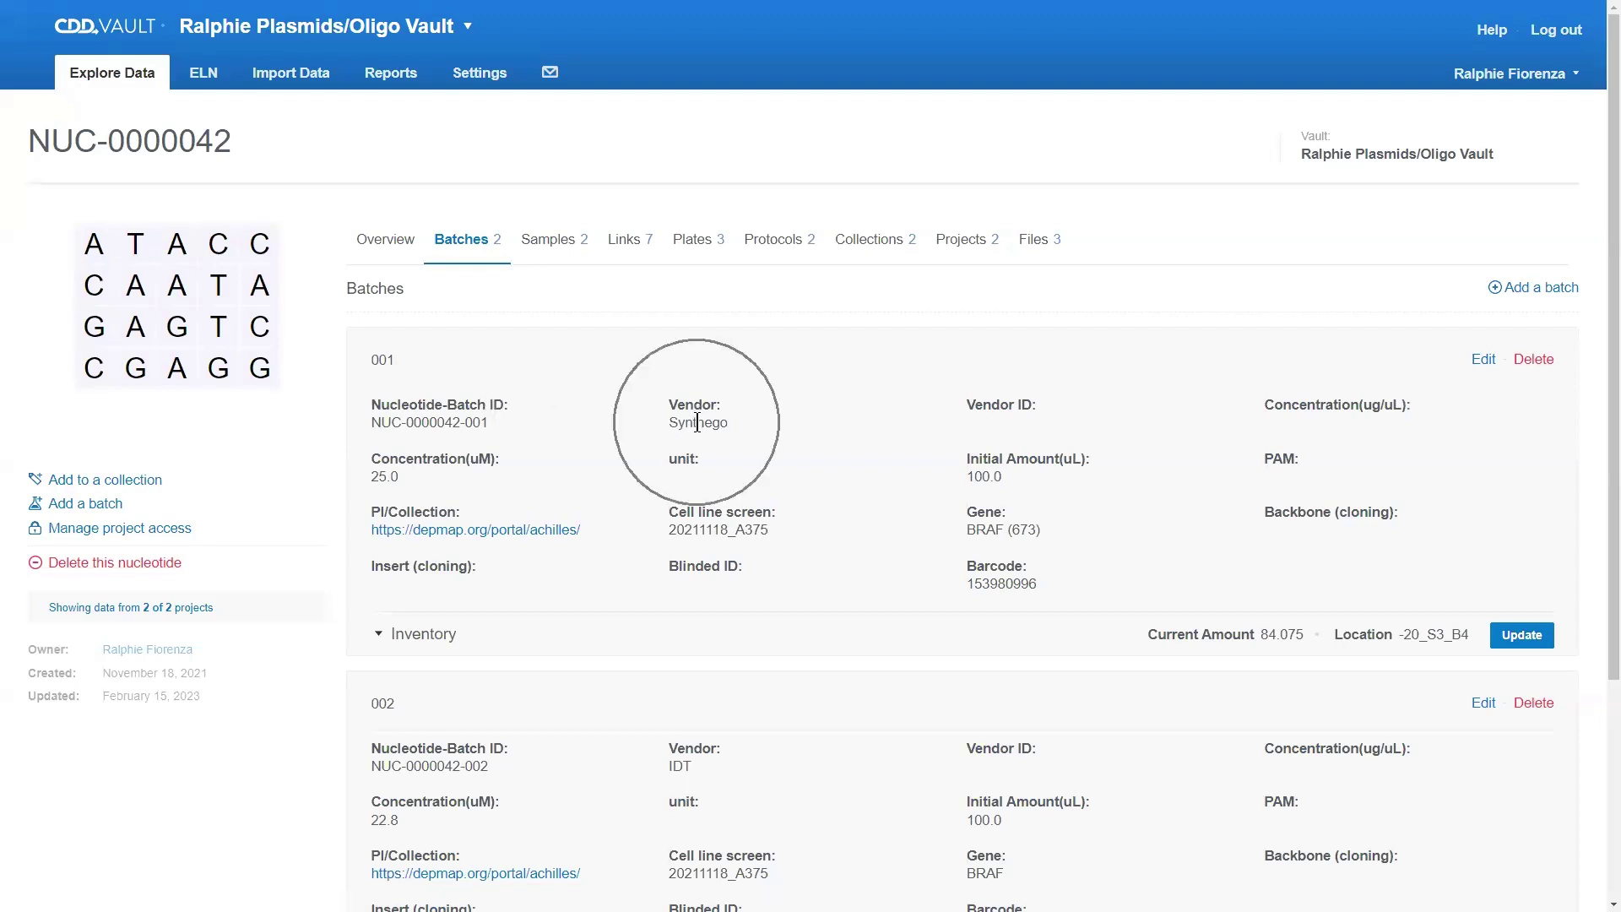
click(682, 778)
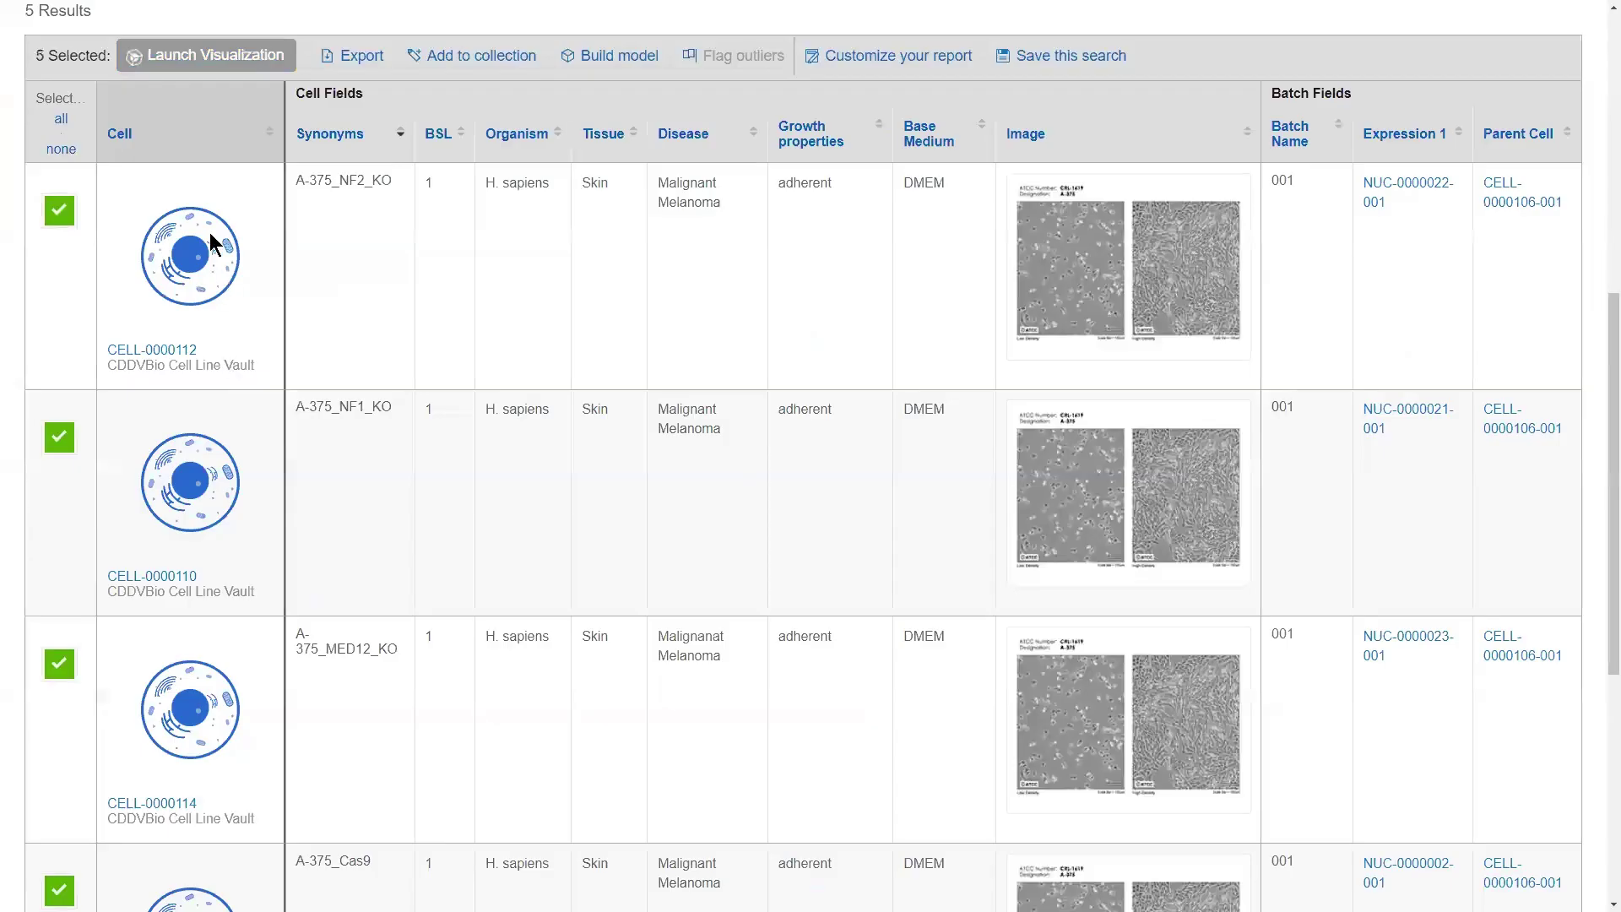
Run the cell line search to list five results with synonyms, organism, tissue, disease and images
click(209, 243)
click(1281, 184)
click(1372, 192)
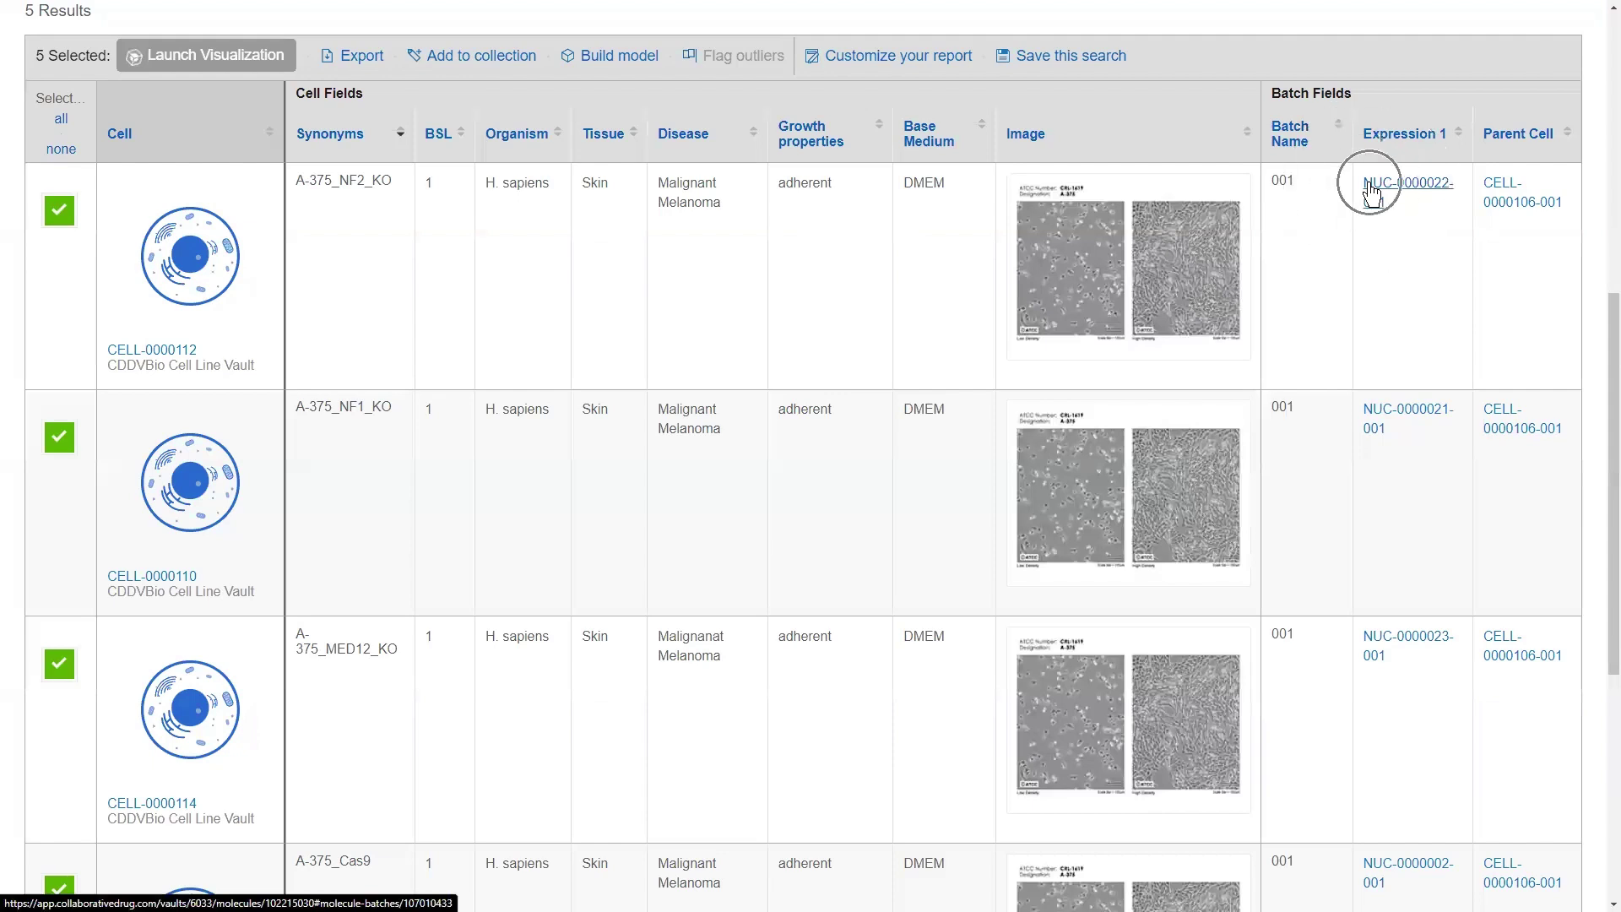
click(1502, 199)
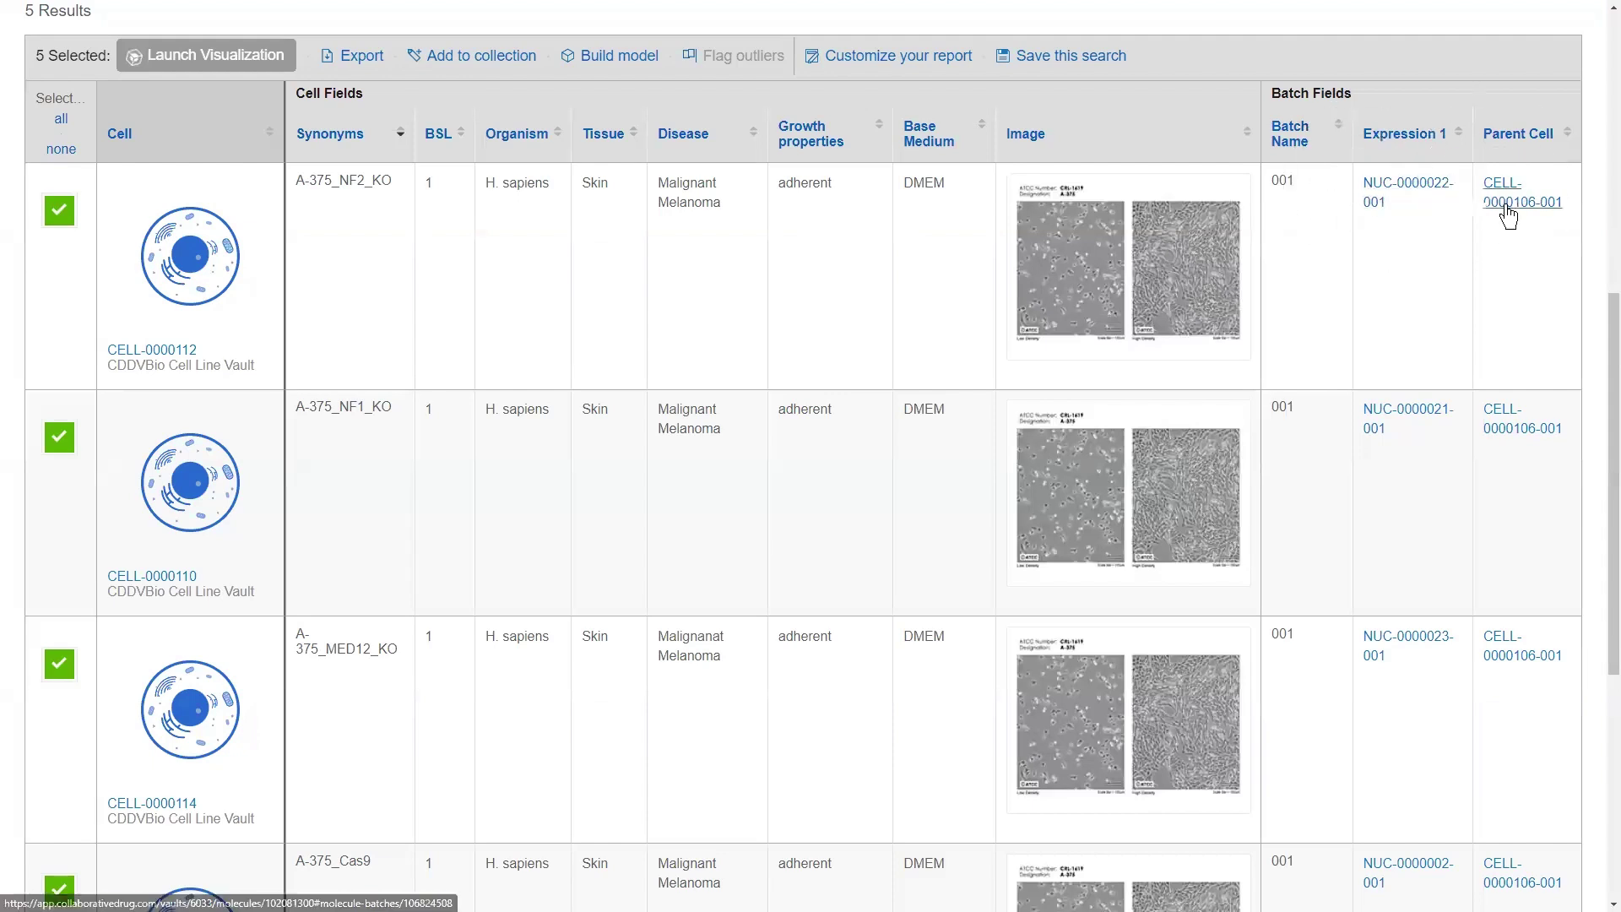
click(1506, 207)
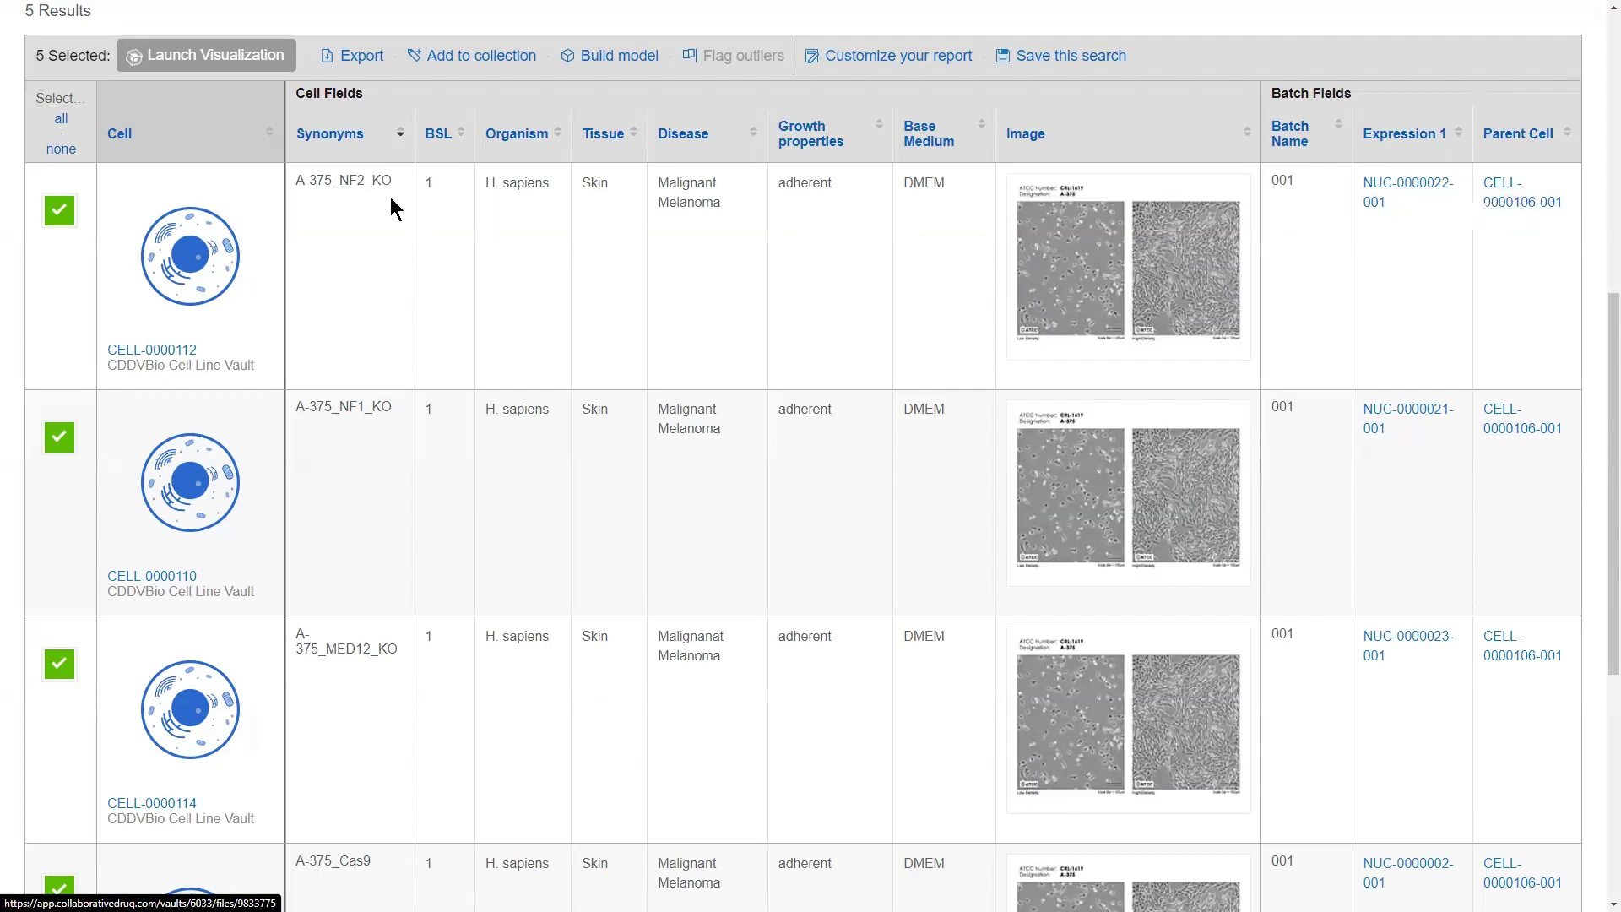
triple_click(349, 184)
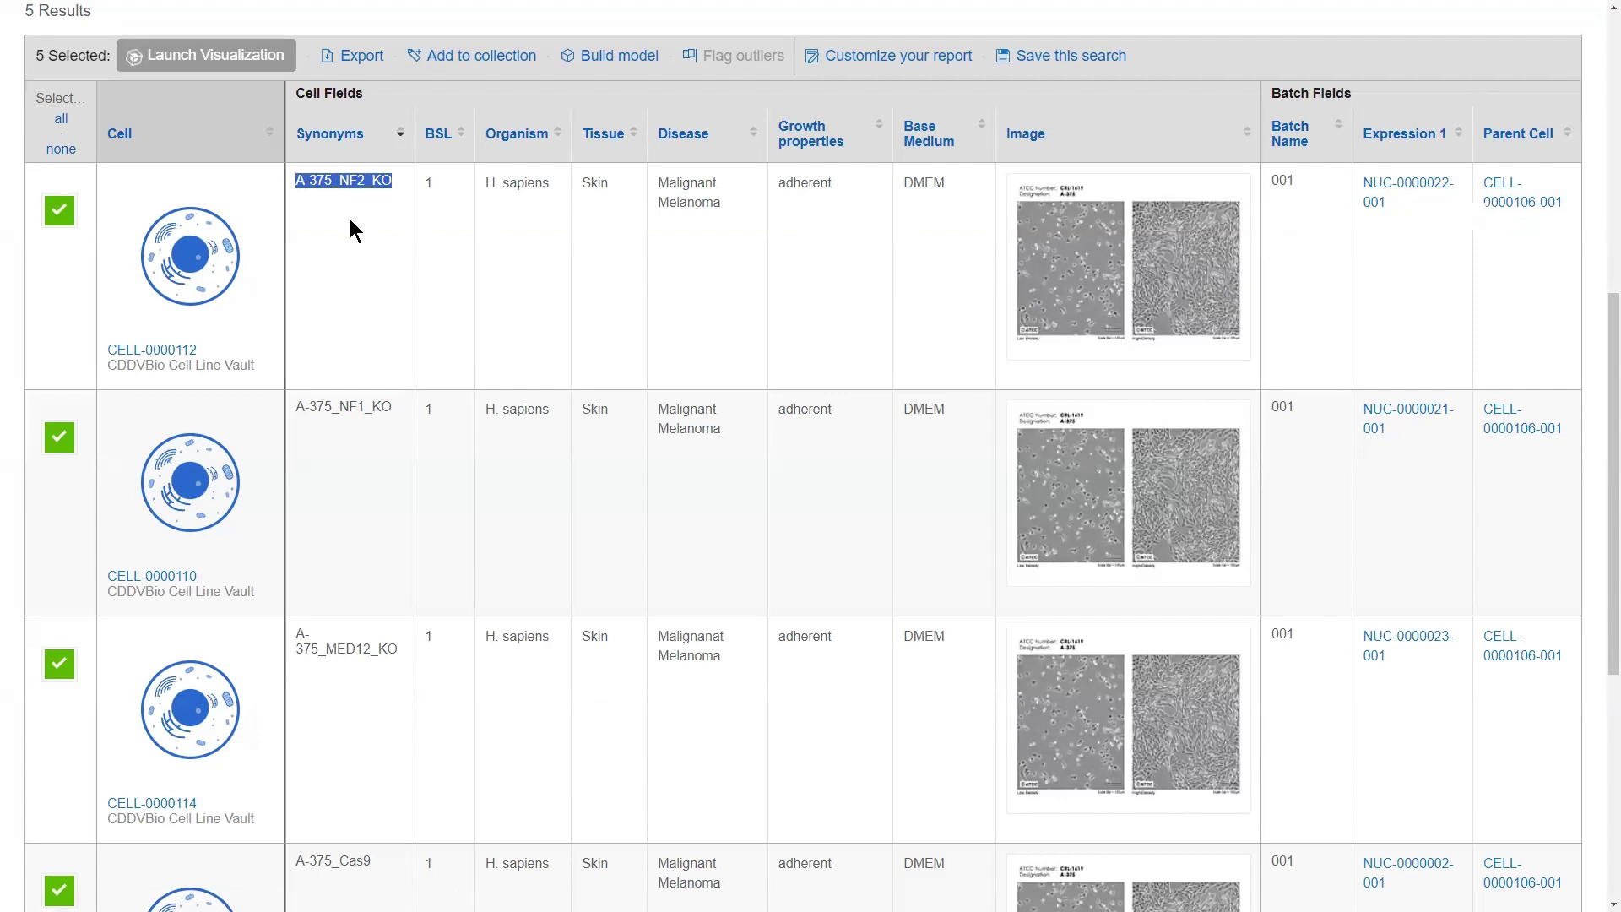
click(350, 228)
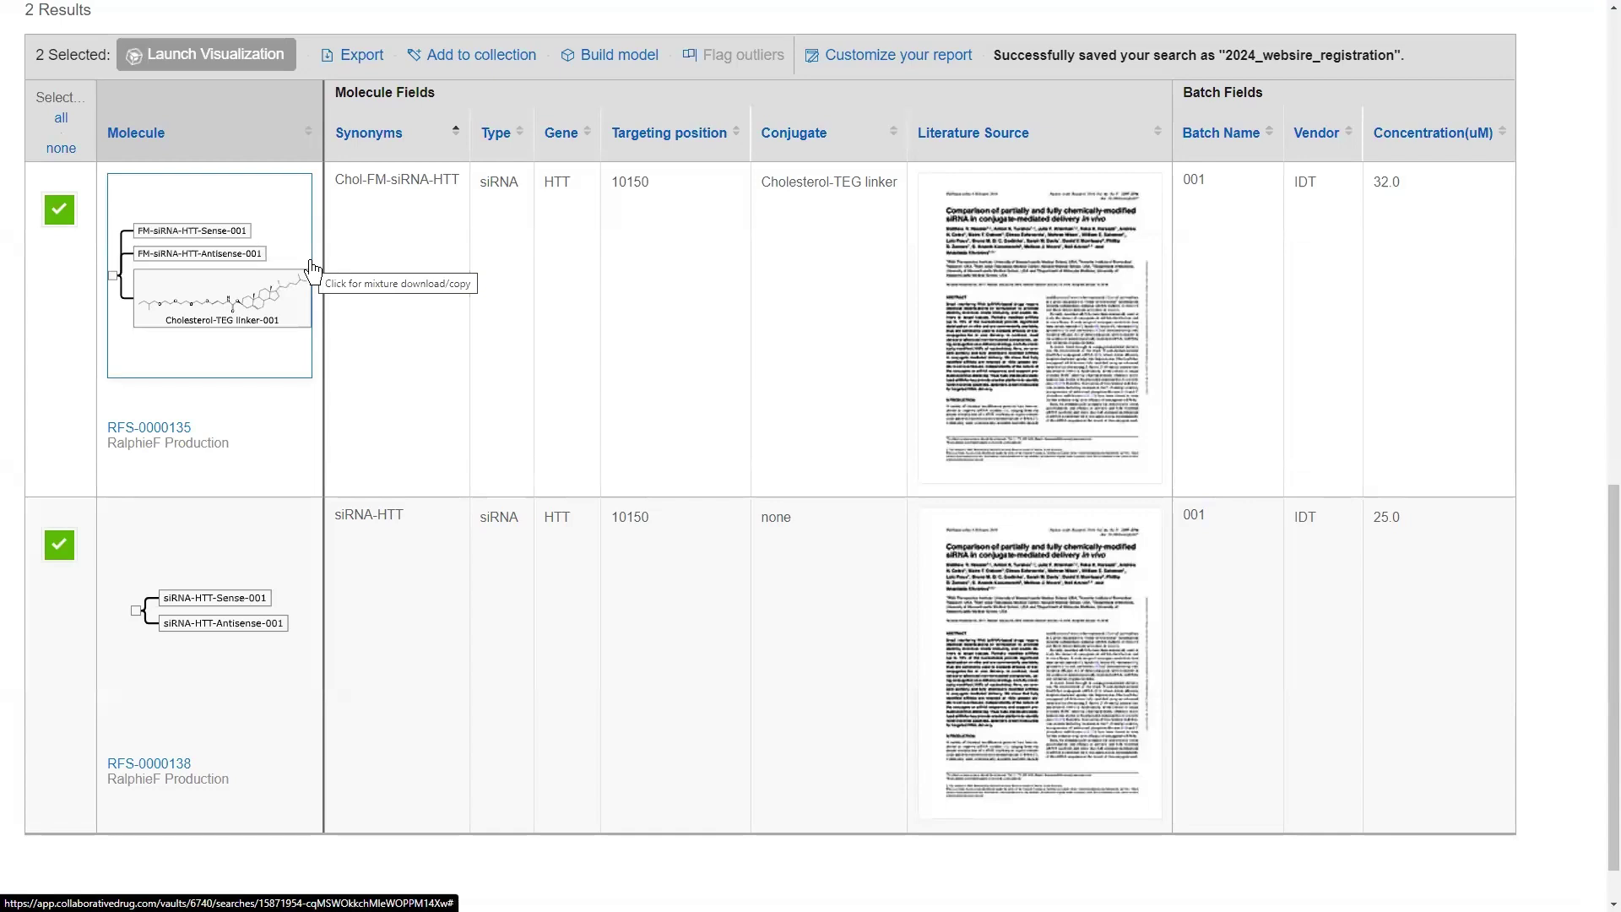
Open RFS-0000135 and view its Mixture Components: sense, antisense strands and Cholesterol-TEG linker
click(186, 427)
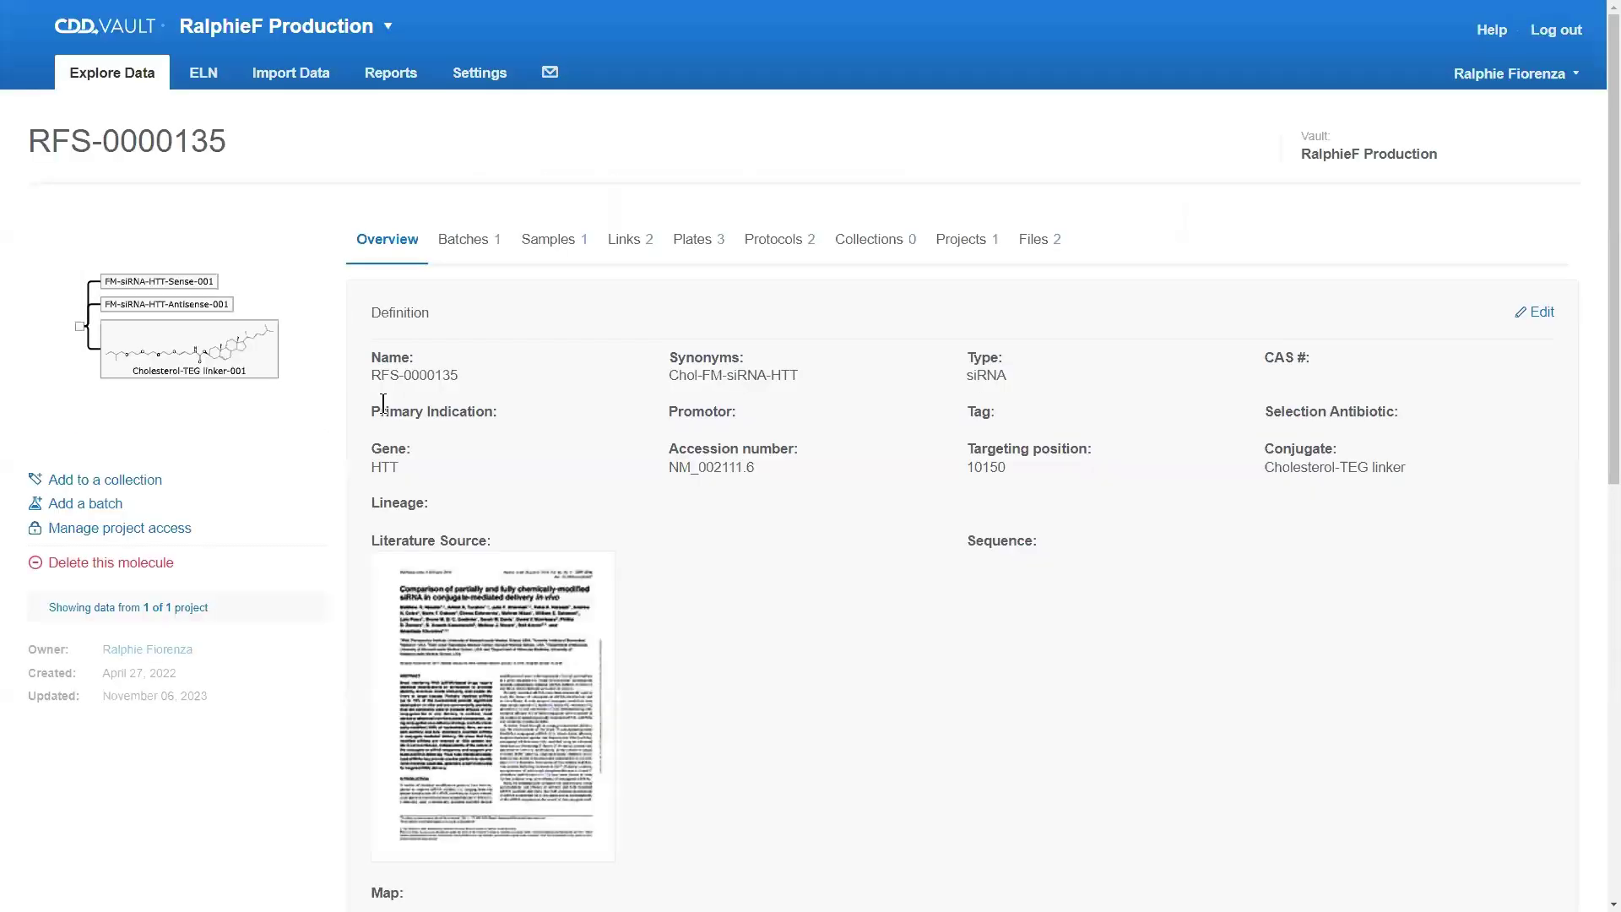
scroll(794, 393, down, 10)
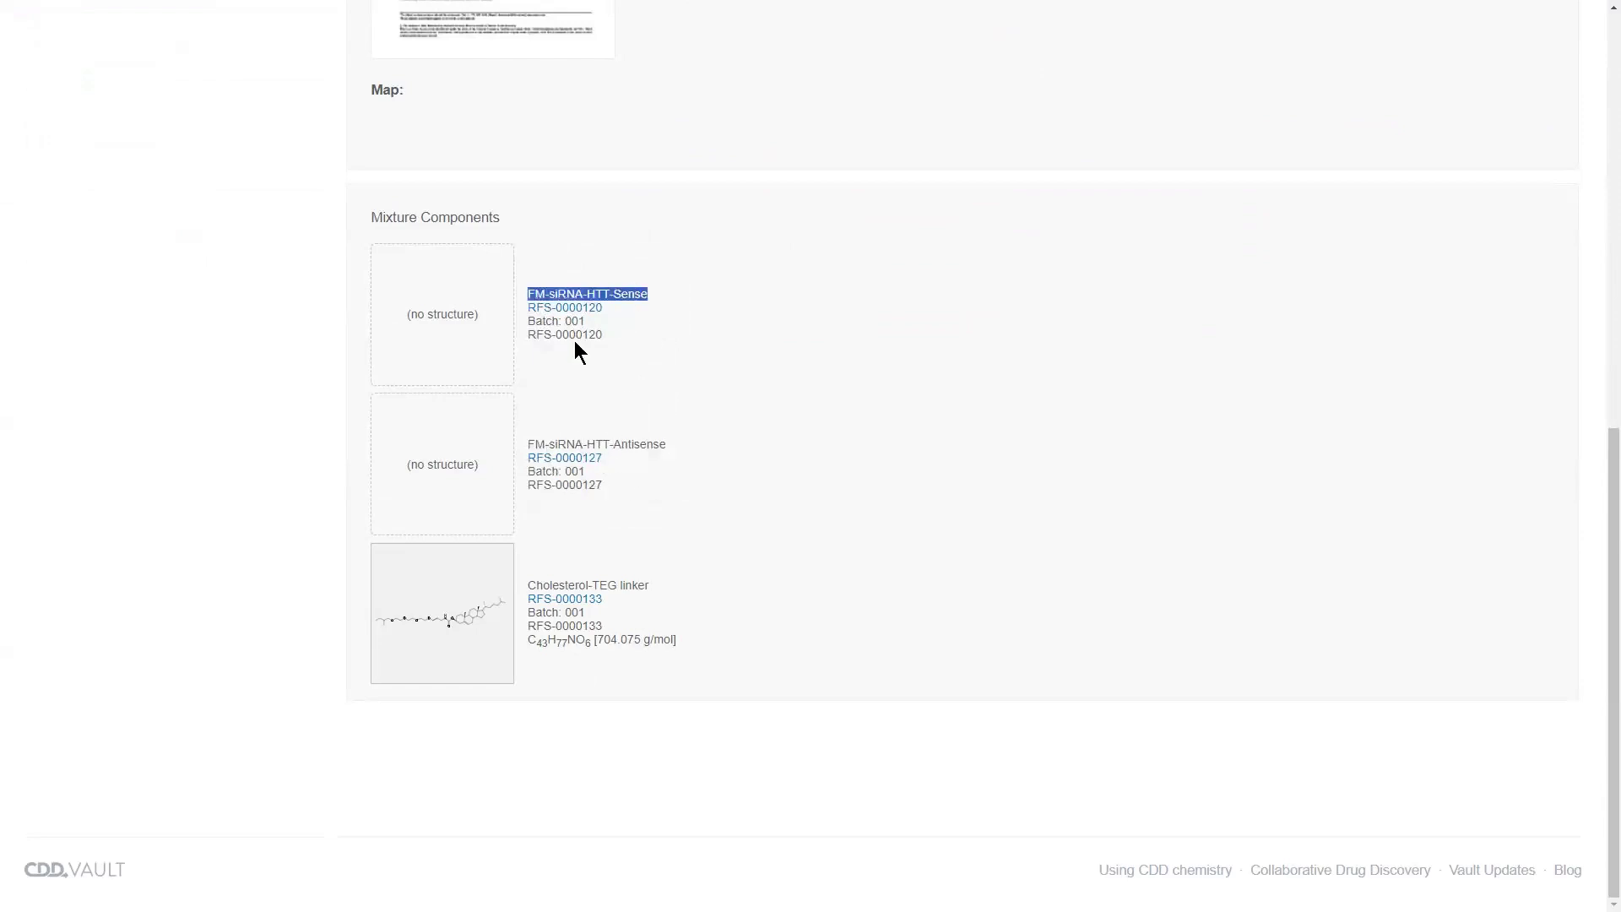
click(571, 325)
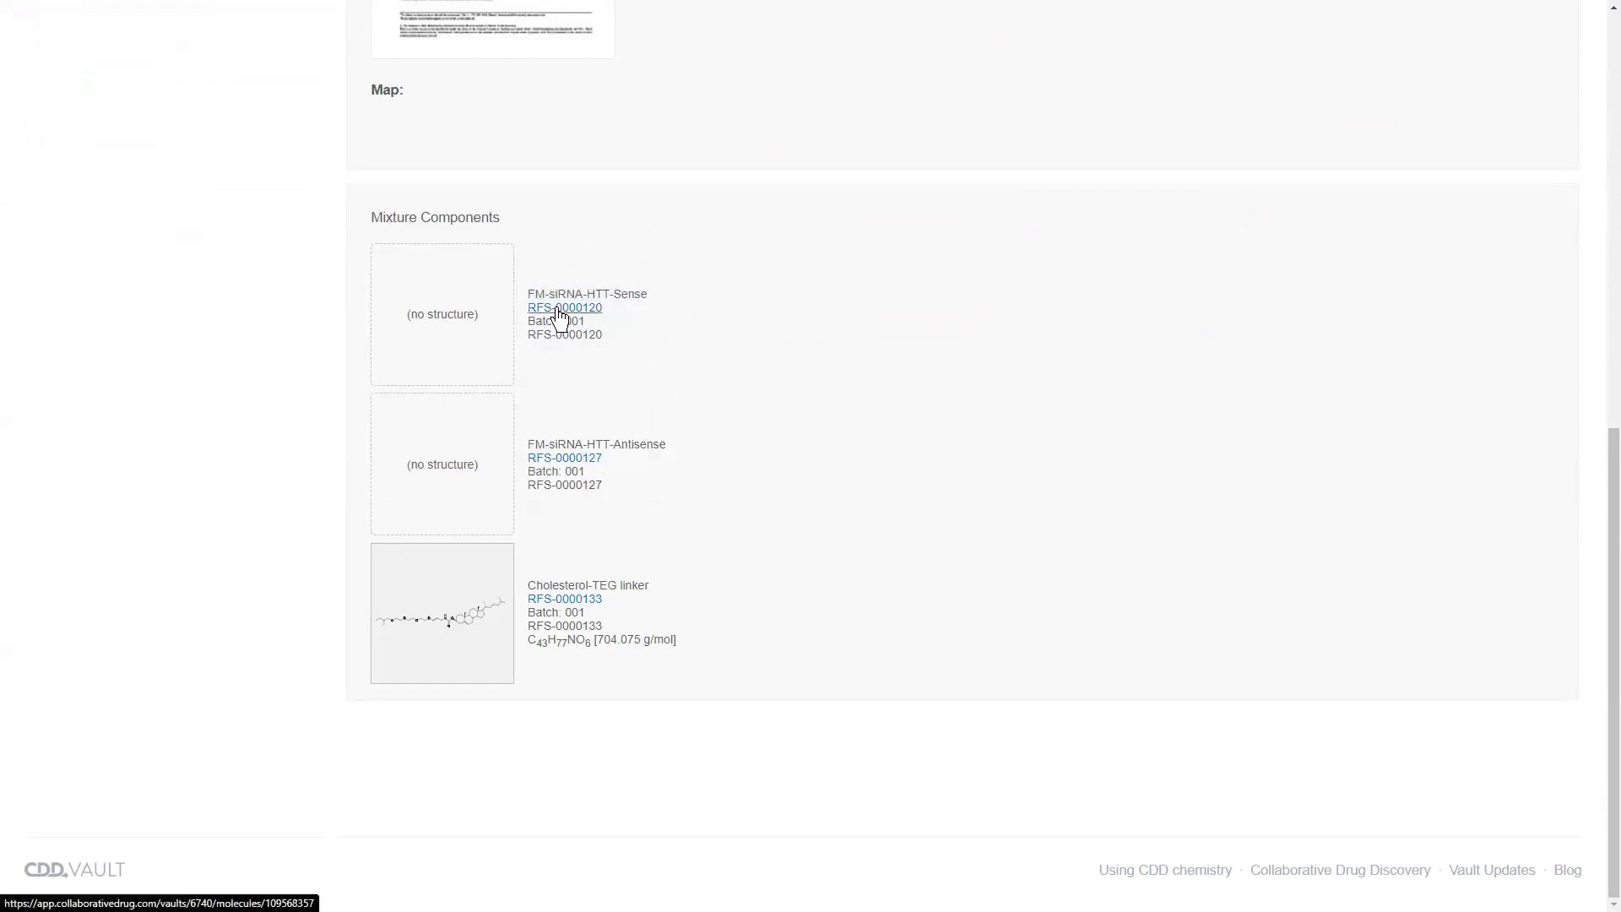
click(557, 309)
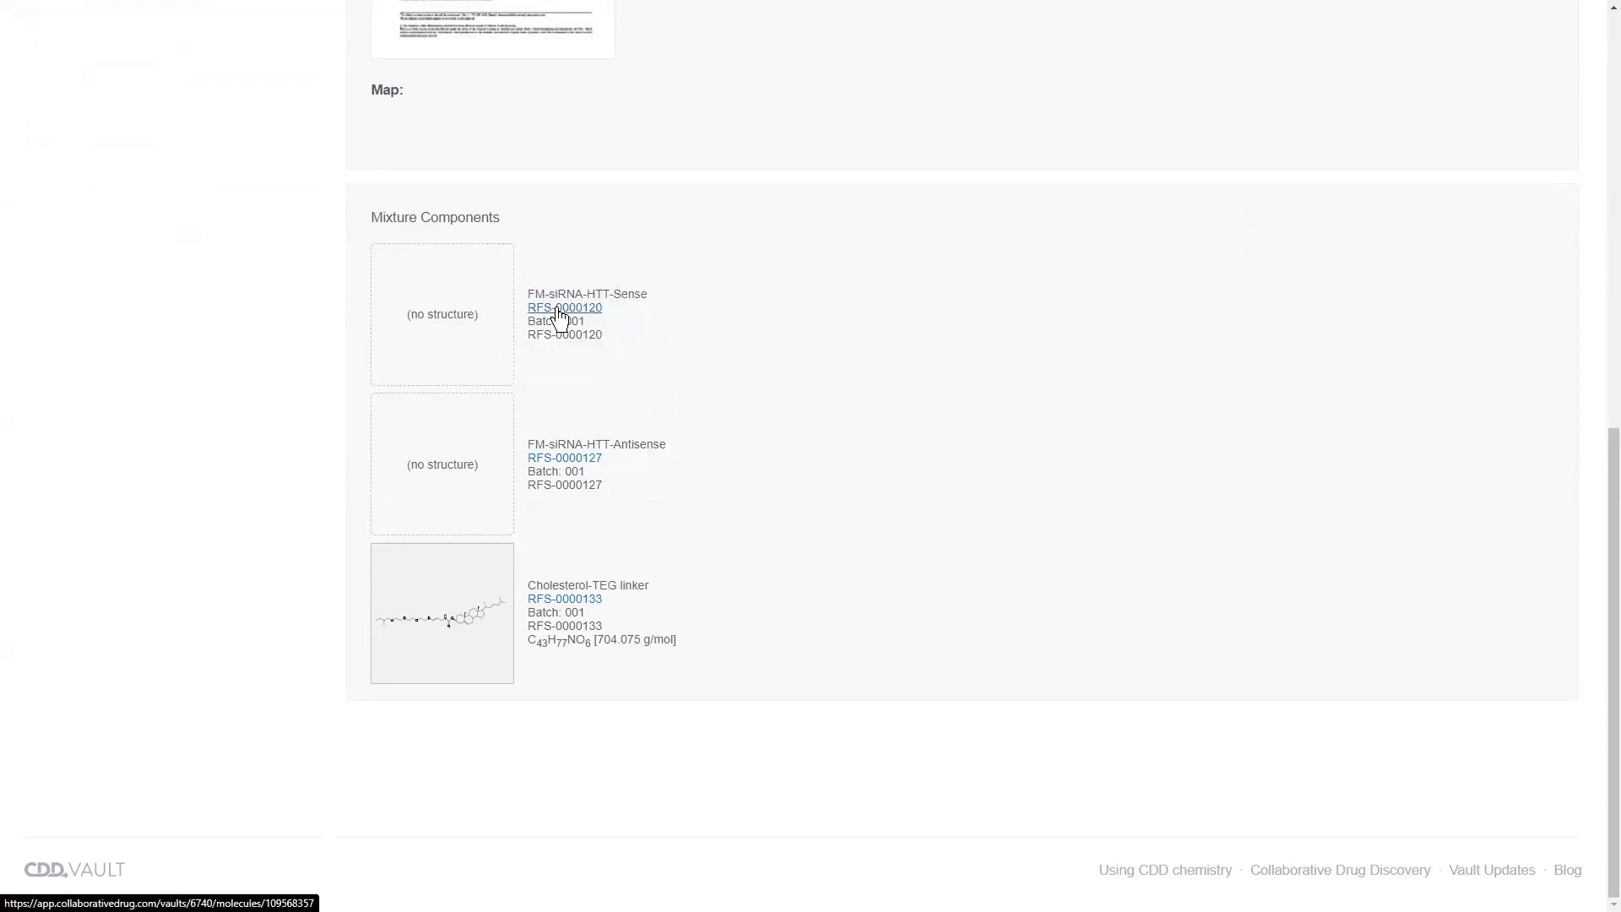